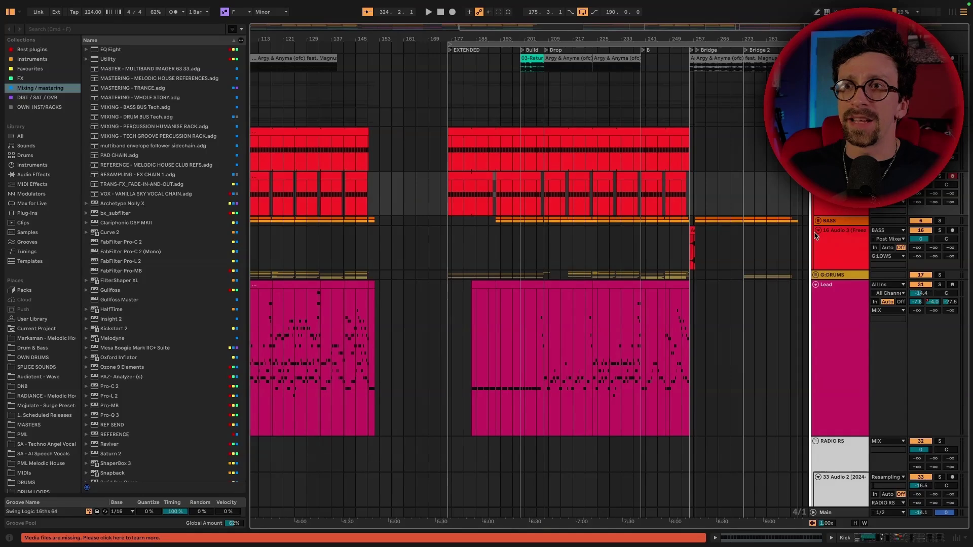
Collapse the track lanes and the RADIO RS and G:DRUMS groups to survey the arrangement's drop sections
{"action": "key", "text": "super+alt+u"}
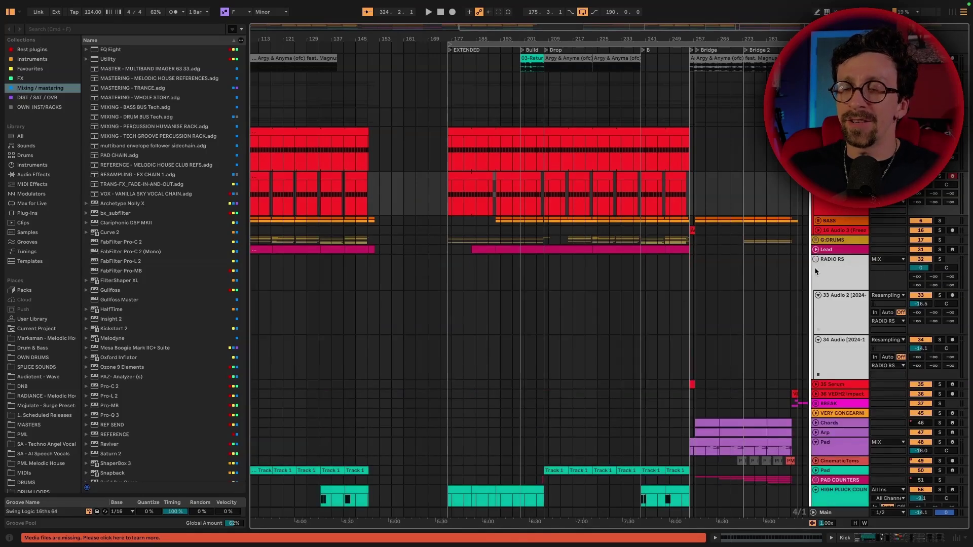
{"action": "left_click", "coordinate": [815, 260]}
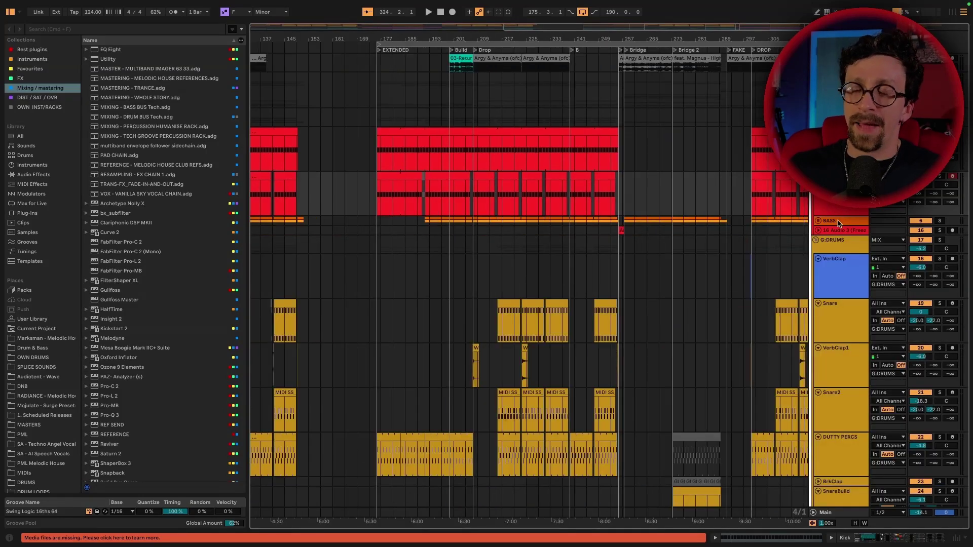
{"action": "left_click", "coordinate": [816, 241]}
{"action": "scroll", "coordinate": [842, 286], "scroll_direction": "down", "scroll_amount": 1}
{"action": "left_click", "coordinate": [815, 224]}
{"action": "left_click", "coordinate": [816, 224]}
{"action": "left_click", "coordinate": [816, 330]}
{"action": "scroll", "coordinate": [708, 314], "scroll_direction": "down", "scroll_amount": 3}
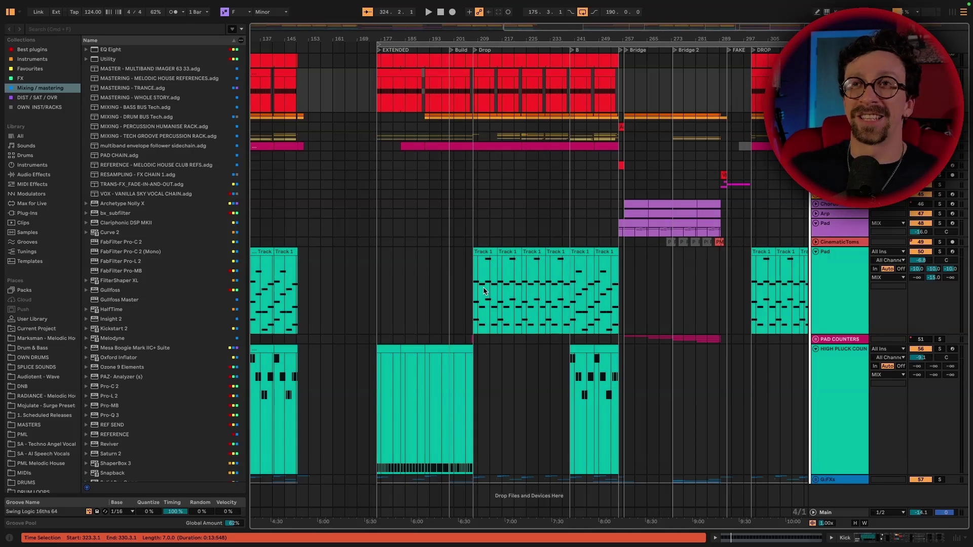
{"action": "scroll", "coordinate": [483, 287], "scroll_direction": "right", "scroll_amount": 3}
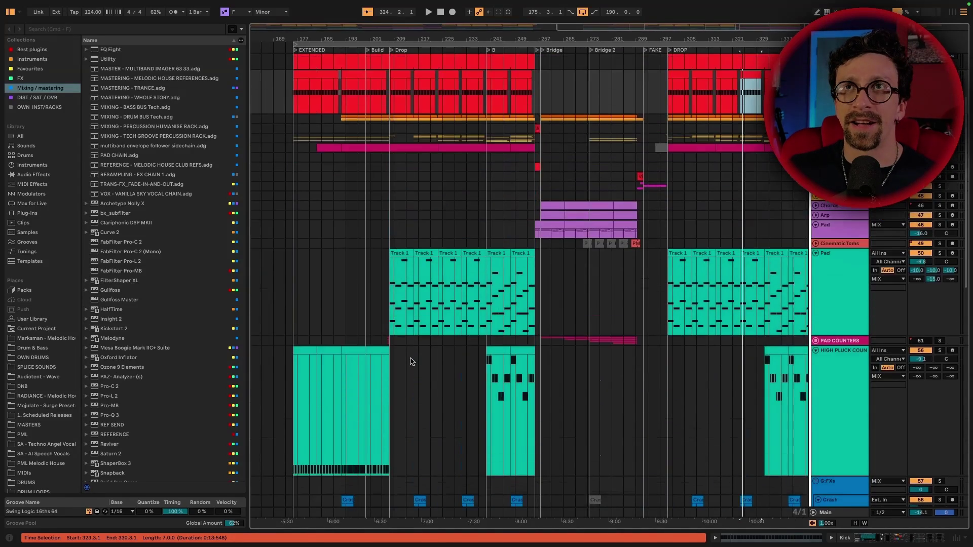
{"action": "scroll", "coordinate": [408, 358], "scroll_direction": "up", "scroll_amount": 4}
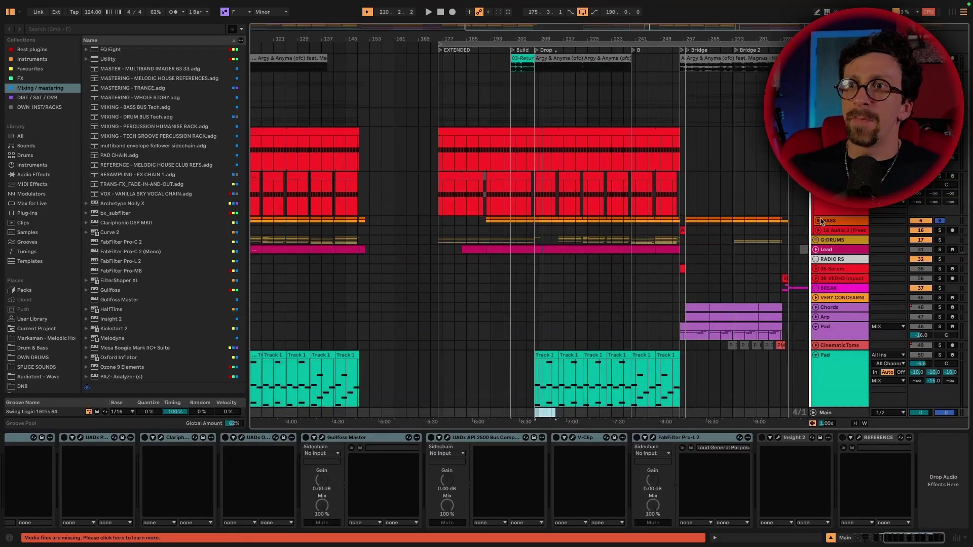
Expand the BASS group and play back its clips in the extended section's Drop
{"action": "left_click", "coordinate": [818, 221]}
{"action": "scroll", "coordinate": [811, 233], "scroll_direction": "down", "scroll_amount": 5}
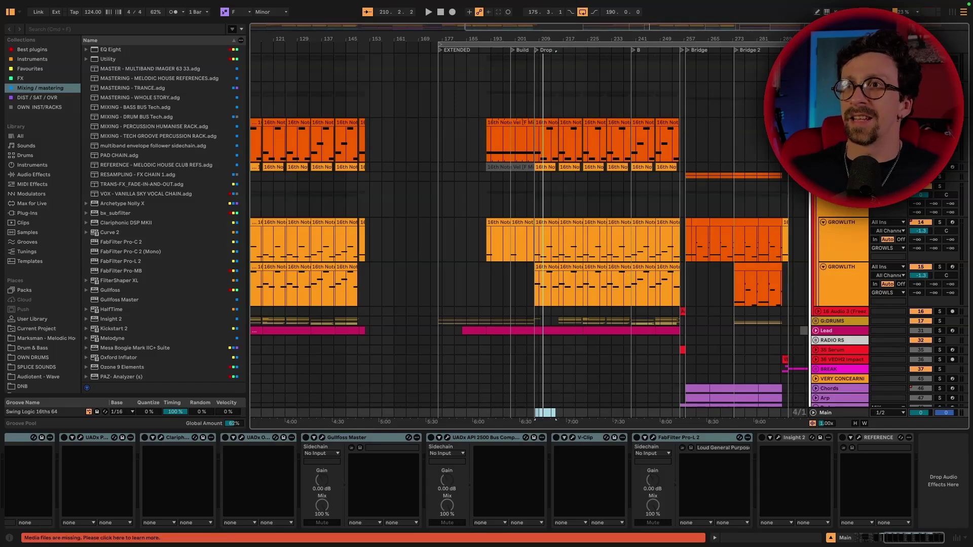
{"action": "scroll", "coordinate": [611, 147], "scroll_direction": "up", "scroll_amount": 3}
{"action": "key", "text": "space"}
{"action": "left_click_drag", "start_coordinate": [555, 38], "coordinate": [556, 81]}
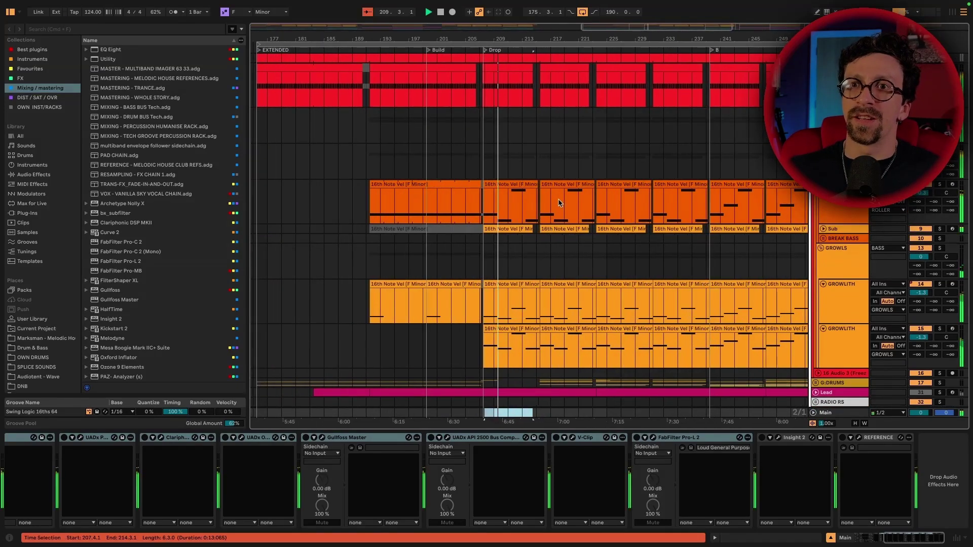
Show the automation lanes and examine the GROWLITH Serum Macro 1 and Bass CUTOFF curves across the Drop
{"action": "key", "text": "a"}
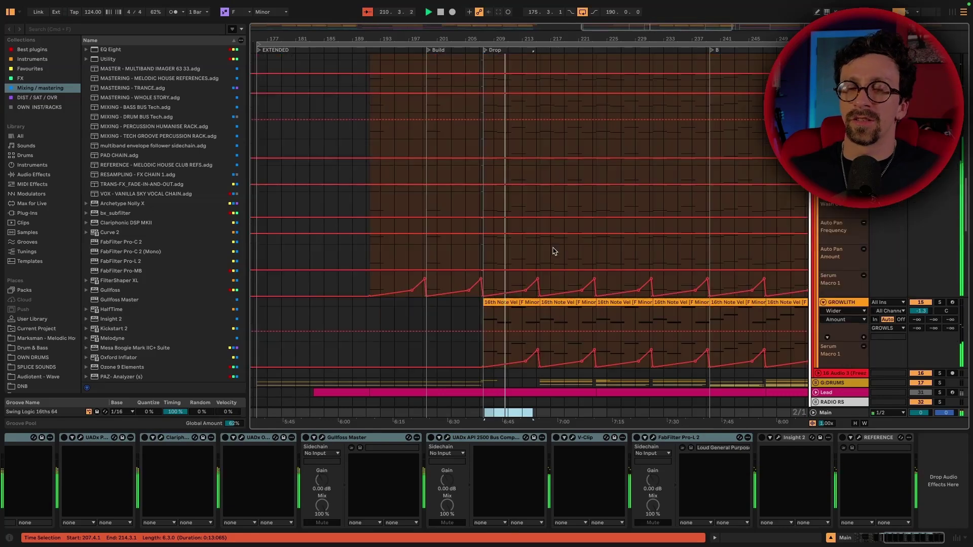
{"action": "scroll", "coordinate": [569, 256], "scroll_direction": "down", "scroll_amount": 3}
{"action": "scroll", "coordinate": [653, 228], "scroll_direction": "up", "scroll_amount": 5}
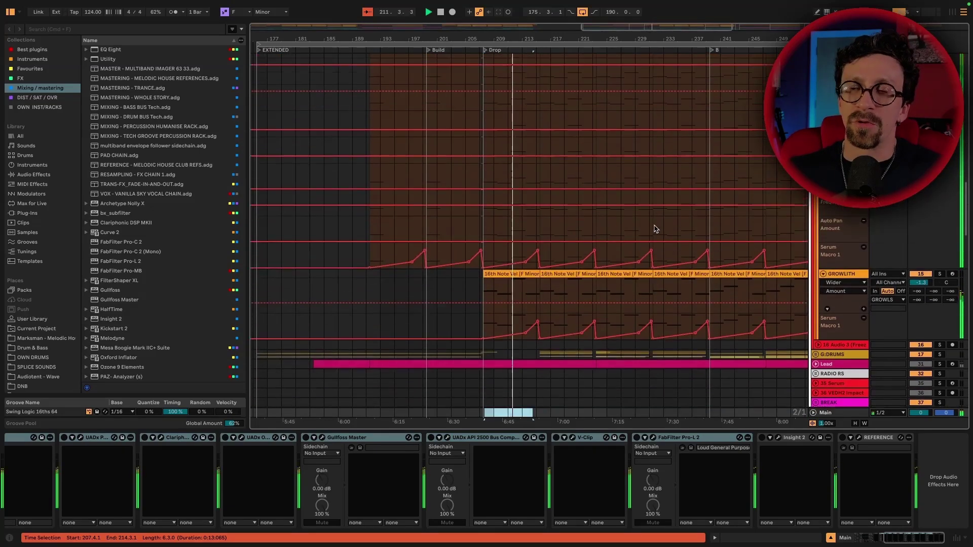
{"action": "scroll", "coordinate": [598, 253], "scroll_direction": "down", "scroll_amount": 3}
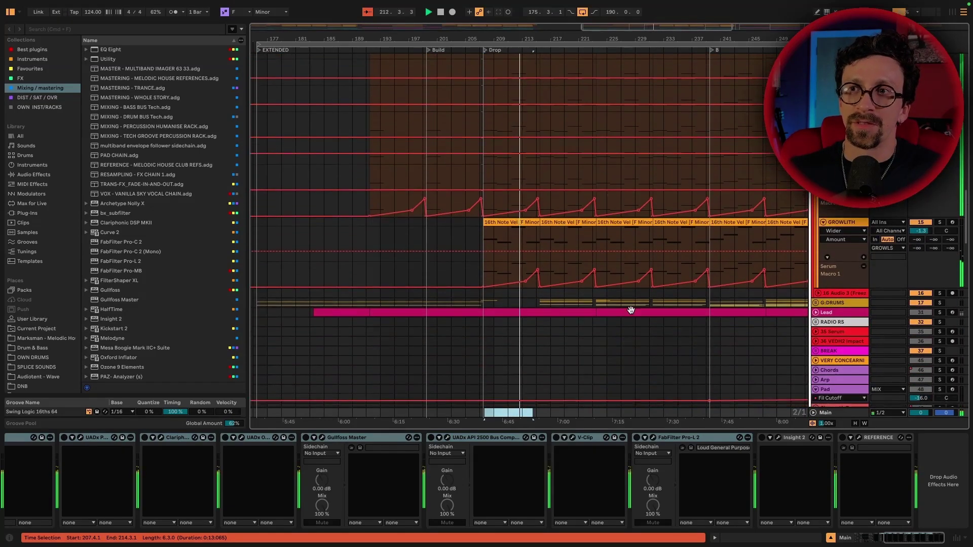
{"action": "scroll", "coordinate": [634, 269], "scroll_direction": "down", "scroll_amount": 3}
{"action": "scroll", "coordinate": [552, 257], "scroll_direction": "up", "scroll_amount": 1}
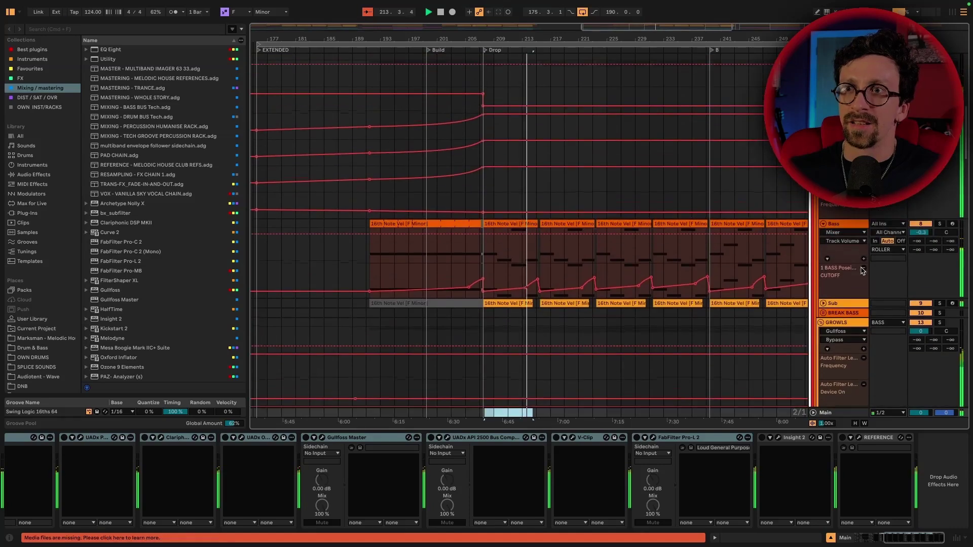
{"action": "scroll", "coordinate": [659, 274], "scroll_direction": "up", "scroll_amount": 2}
{"action": "scroll", "coordinate": [672, 278], "scroll_direction": "down", "scroll_amount": 1}
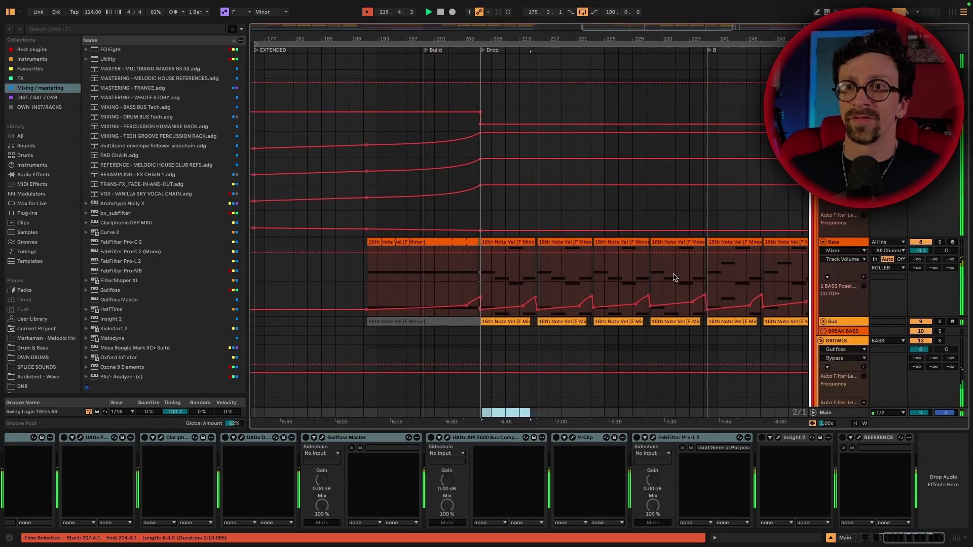
{"action": "scroll", "coordinate": [674, 276], "scroll_direction": "right", "scroll_amount": 3}
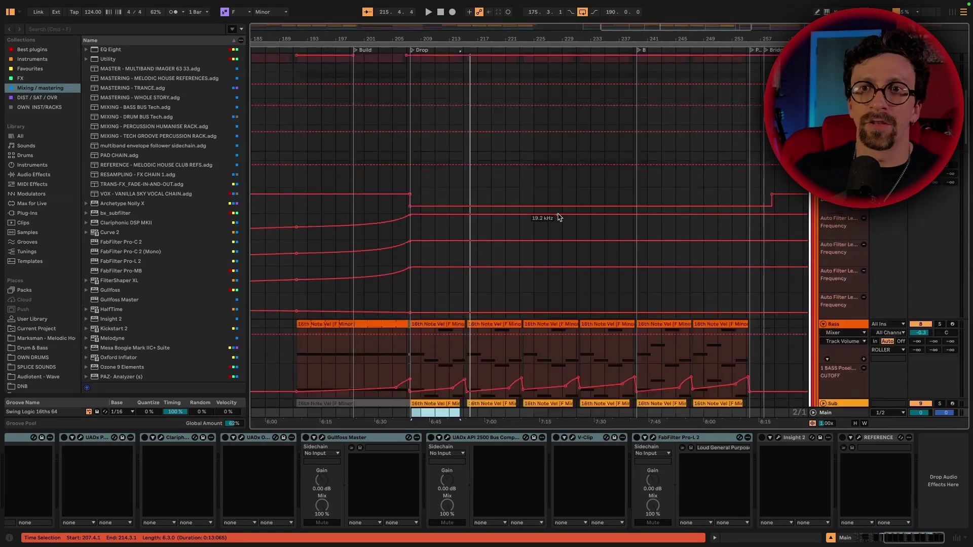
Select the Pad track's first Track 1 clip in the Drop and play it back
{"action": "scroll", "coordinate": [556, 215], "scroll_direction": "down", "scroll_amount": 10}
{"action": "scroll", "coordinate": [674, 138], "scroll_direction": "up", "scroll_amount": 3}
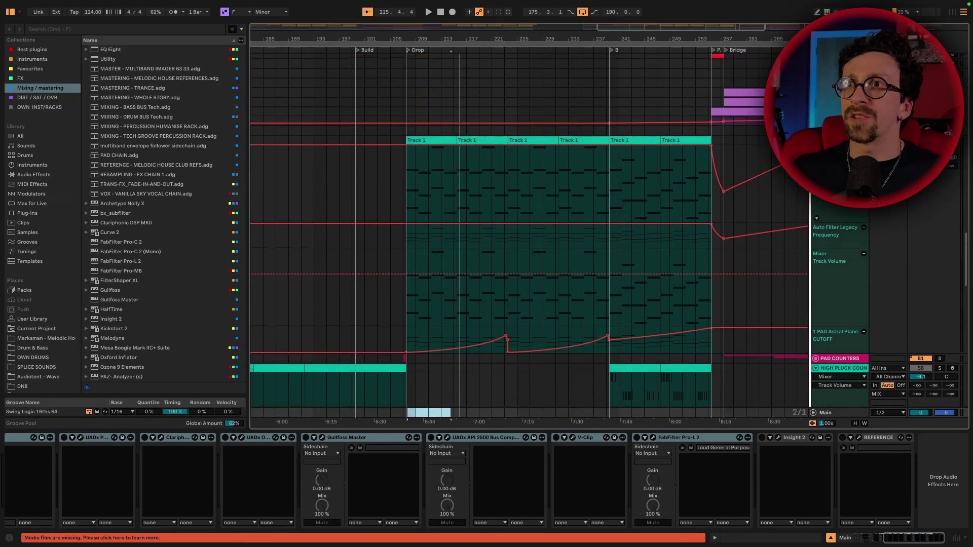
{"action": "left_click", "coordinate": [837, 213]}
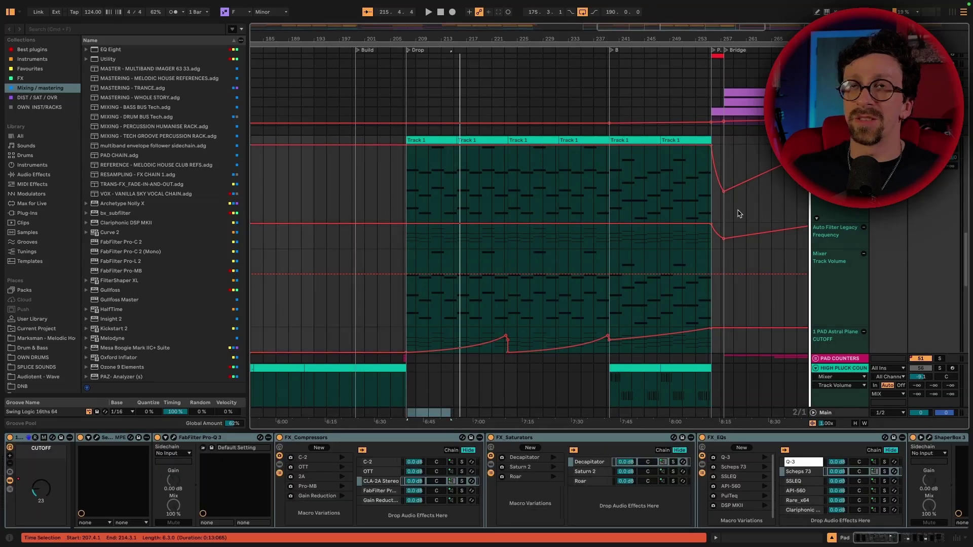
{"action": "left_click", "coordinate": [434, 142]}
{"action": "key", "text": "space"}
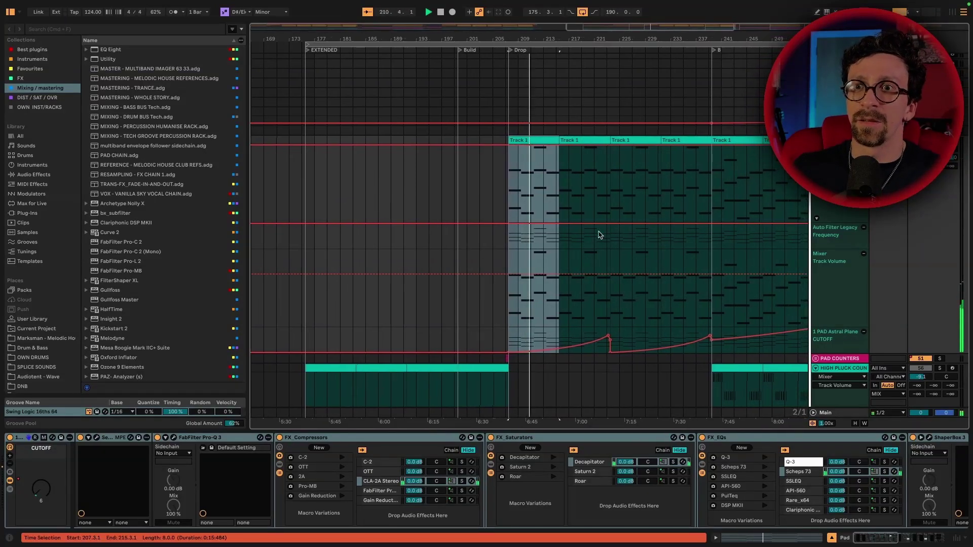
Audition the Pad from bar 221, check its channel in the Session mixer and return to the Arrangement
{"action": "left_click", "coordinate": [602, 196]}
{"action": "key", "text": "Tab"}
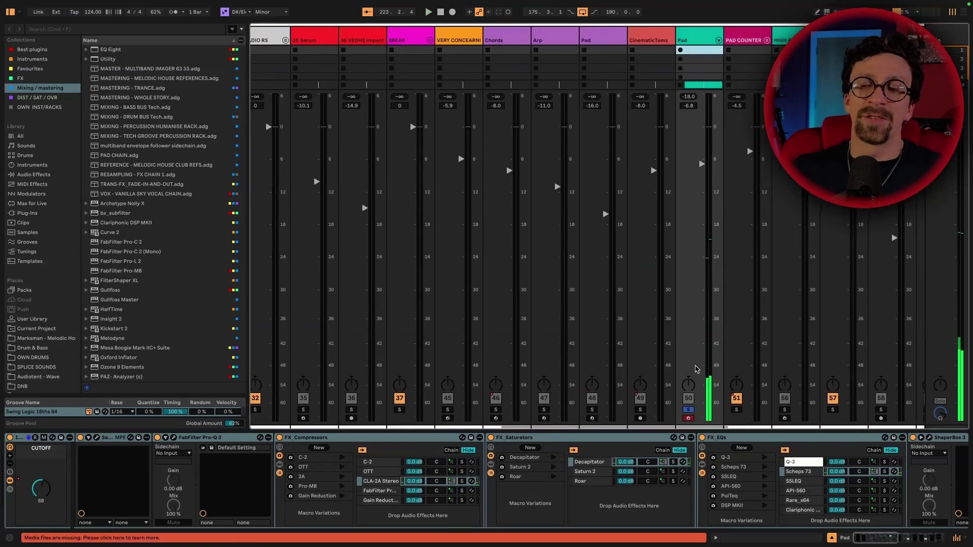
{"action": "key", "text": "Tab"}
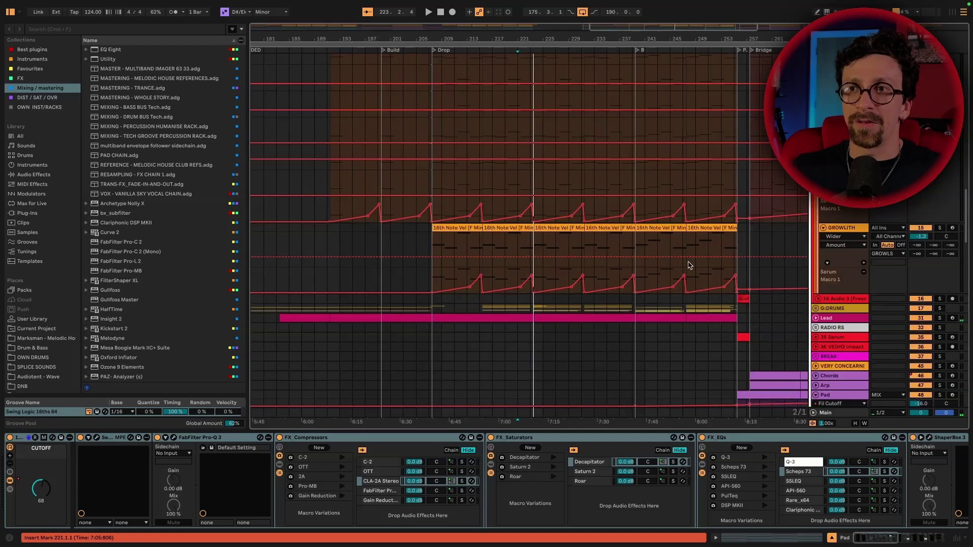
Expand the Lead track and play back its clip at the start of the Drop
{"action": "left_click", "coordinate": [816, 317]}
{"action": "scroll", "coordinate": [502, 276], "scroll_direction": "down", "scroll_amount": 4}
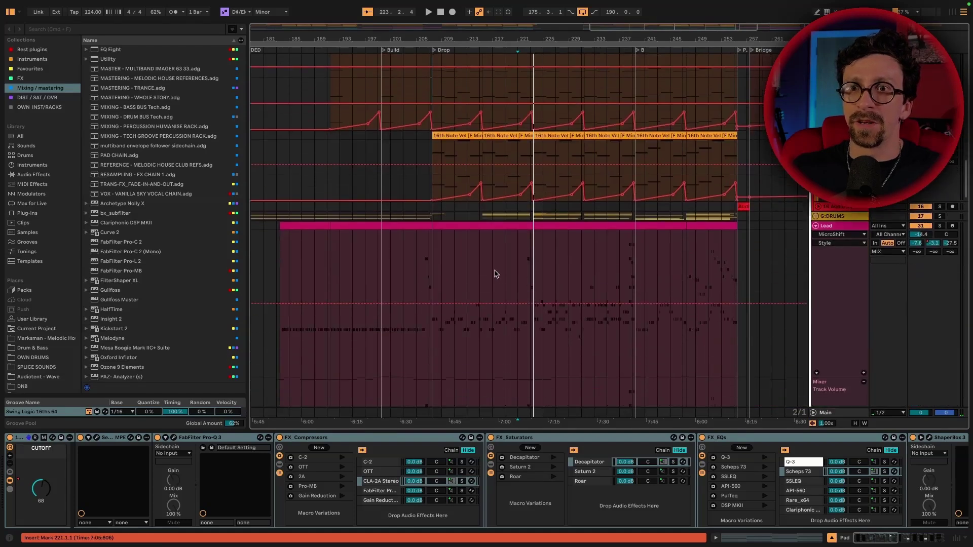
{"action": "left_click", "coordinate": [492, 226]}
{"action": "key", "text": "space"}
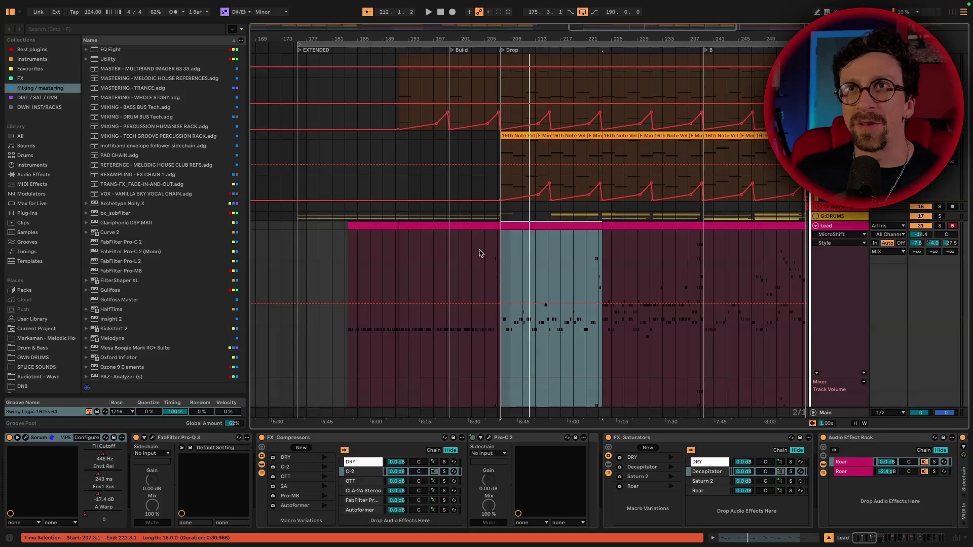
Open the Lead's Drop clip in the piano roll and play back its opening bars
{"action": "double_click", "coordinate": [523, 226]}
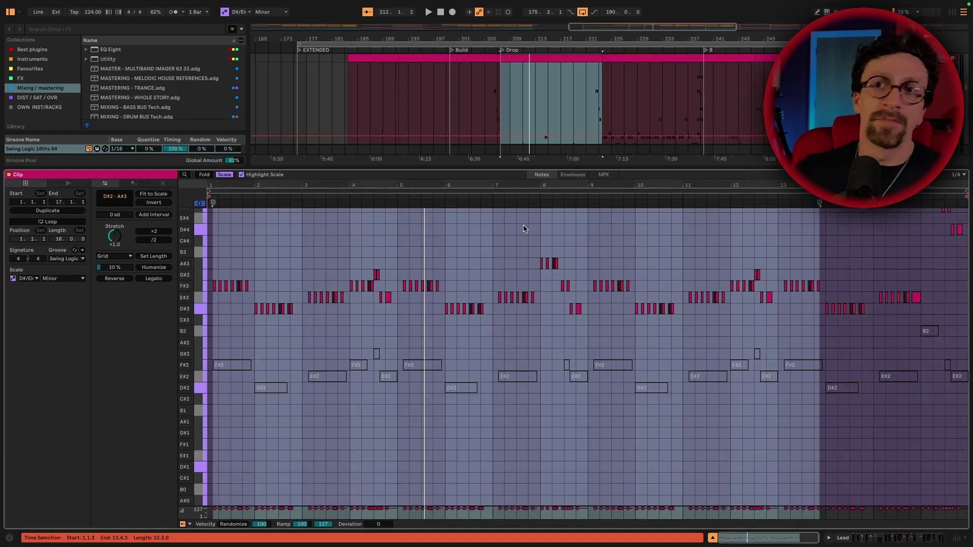
{"action": "mouse_move", "coordinate": [262, 186]}
{"action": "left_mouse_down"}
{"action": "mouse_move", "coordinate": [262, 264]}
{"action": "mouse_move", "coordinate": [262, 182]}
{"action": "left_mouse_up"}
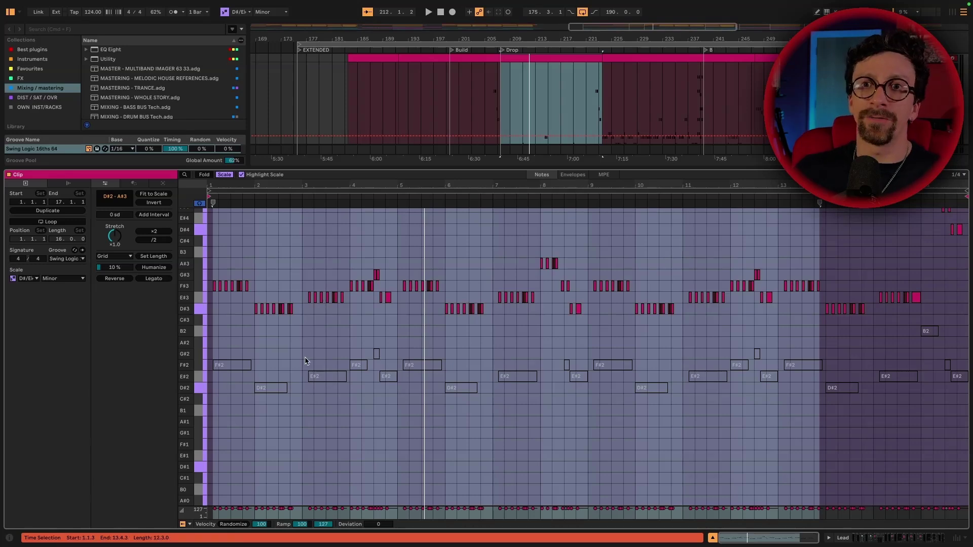
{"action": "left_click_drag", "start_coordinate": [269, 188], "coordinate": [353, 297]}
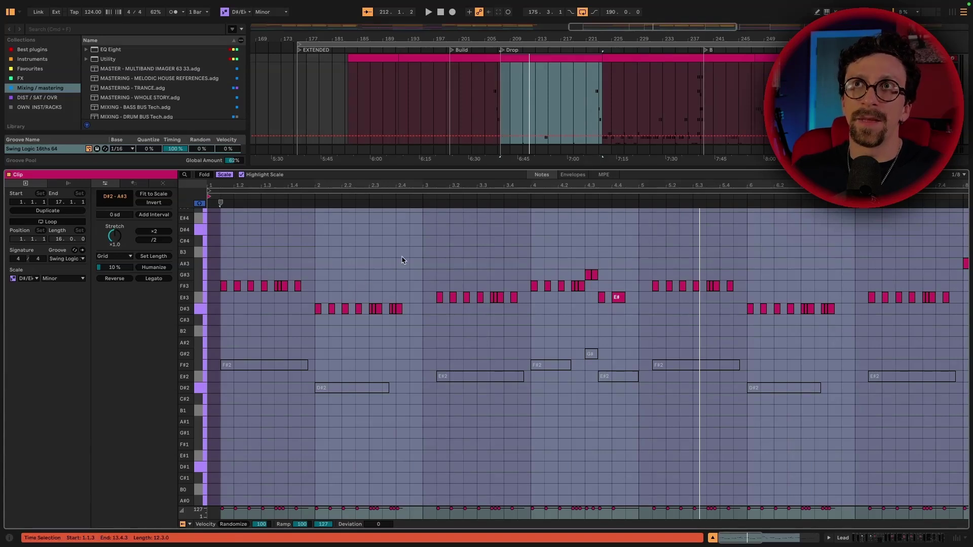
{"action": "key", "text": "space"}
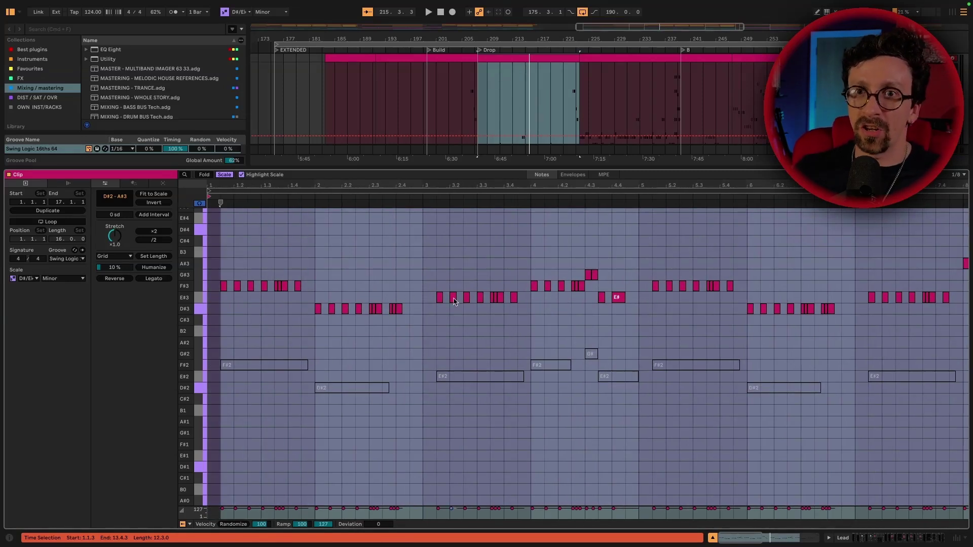
Set the Lead clip's note grid to 1/32
{"action": "left_click_drag", "start_coordinate": [278, 187], "coordinate": [357, 185]}
{"action": "right_click", "coordinate": [429, 219]}
{"action": "key", "text": "Escape"}
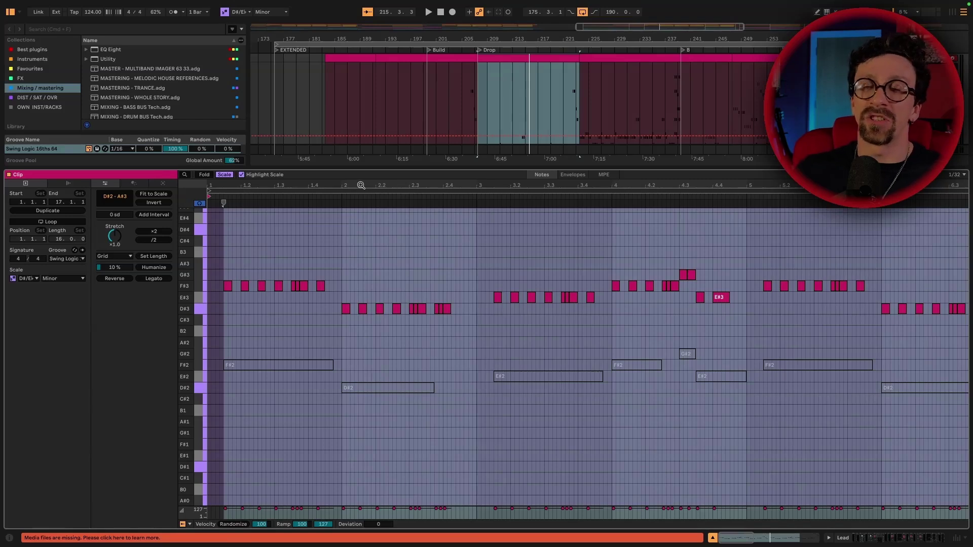
Play the Lead from 215.3.1 and review the clip's notes through to its high ending phrase
{"action": "left_click_drag", "start_coordinate": [529, 65], "coordinate": [522, 108]}
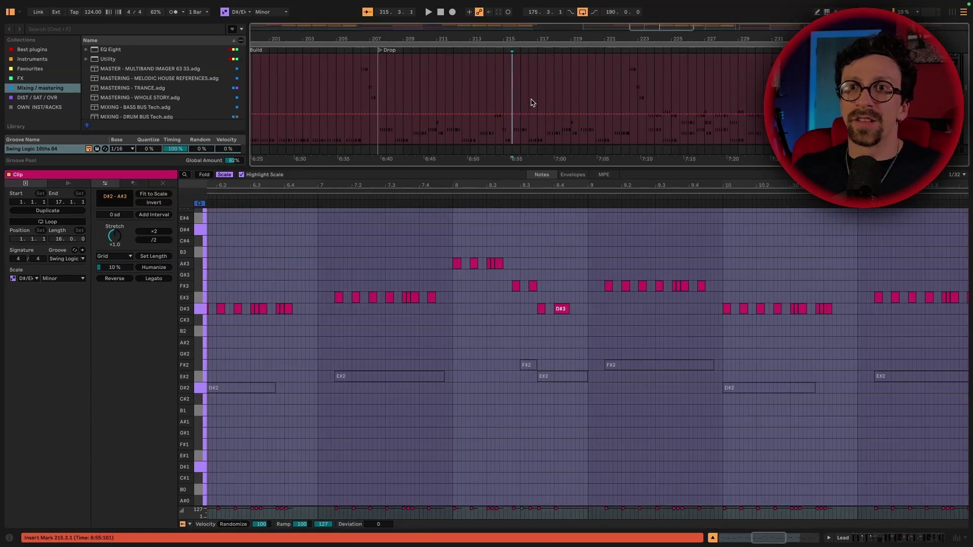
{"action": "key", "text": "space"}
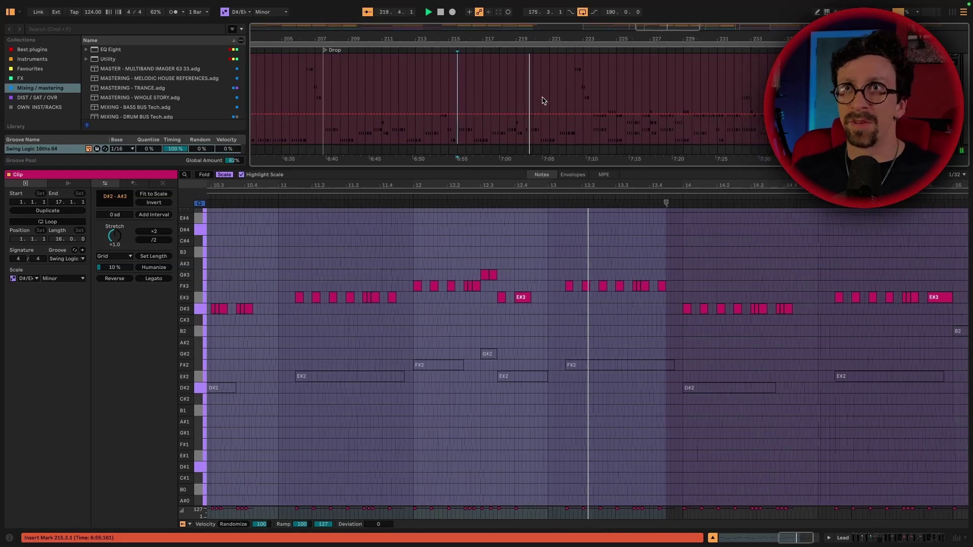
{"action": "scroll", "coordinate": [723, 285], "scroll_direction": "up", "scroll_amount": 5}
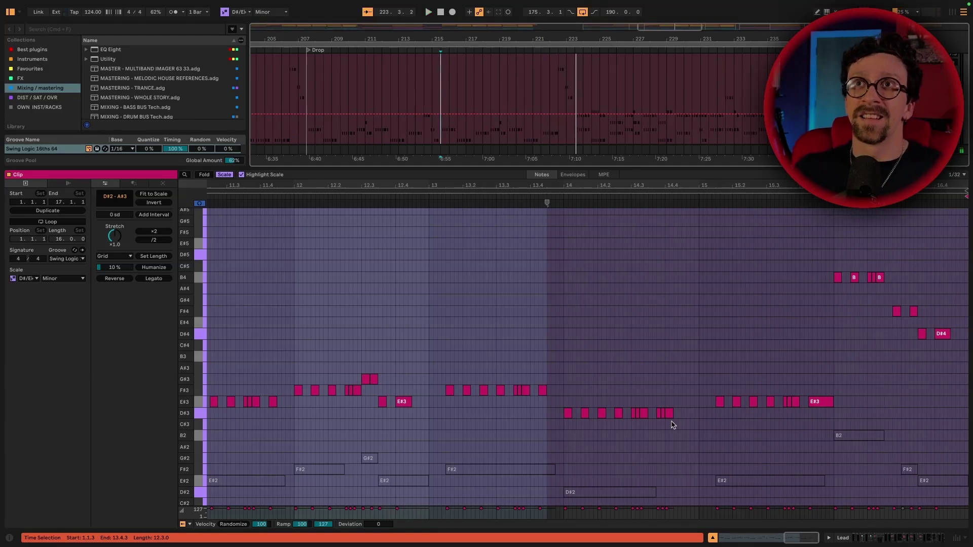
{"action": "double_click", "coordinate": [547, 190]}
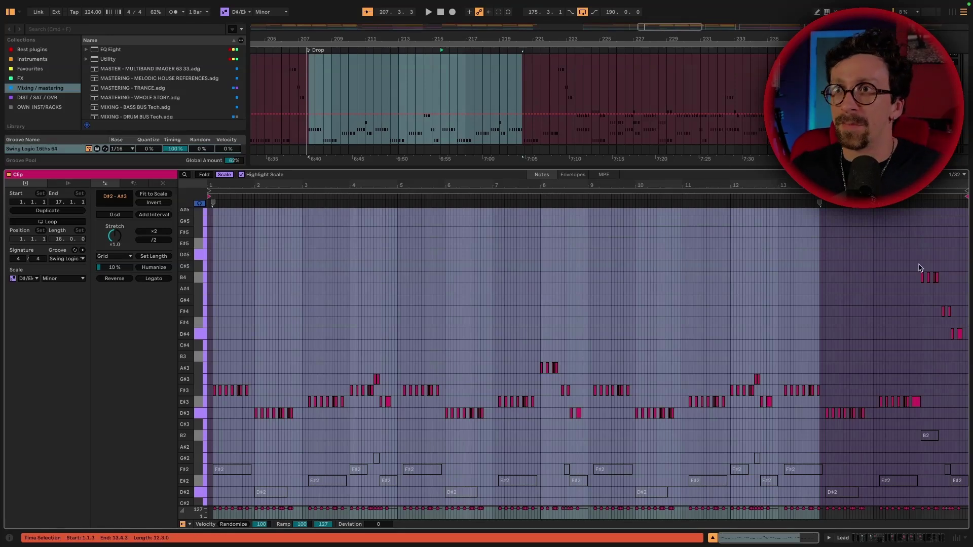
{"action": "key", "text": "space"}
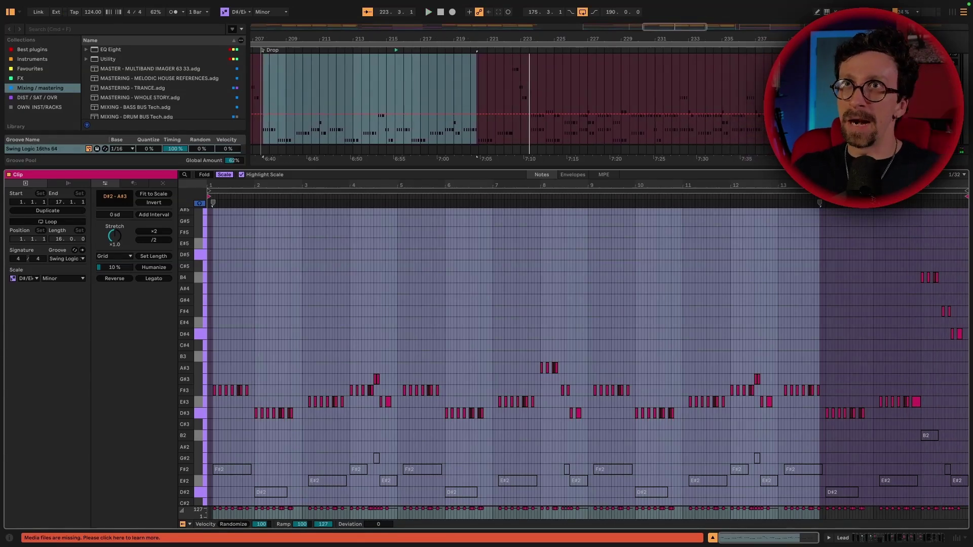
Enlarge the arrangement area and play the Lead from bar 222
{"action": "left_click_drag", "start_coordinate": [757, 168], "coordinate": [757, 367]}
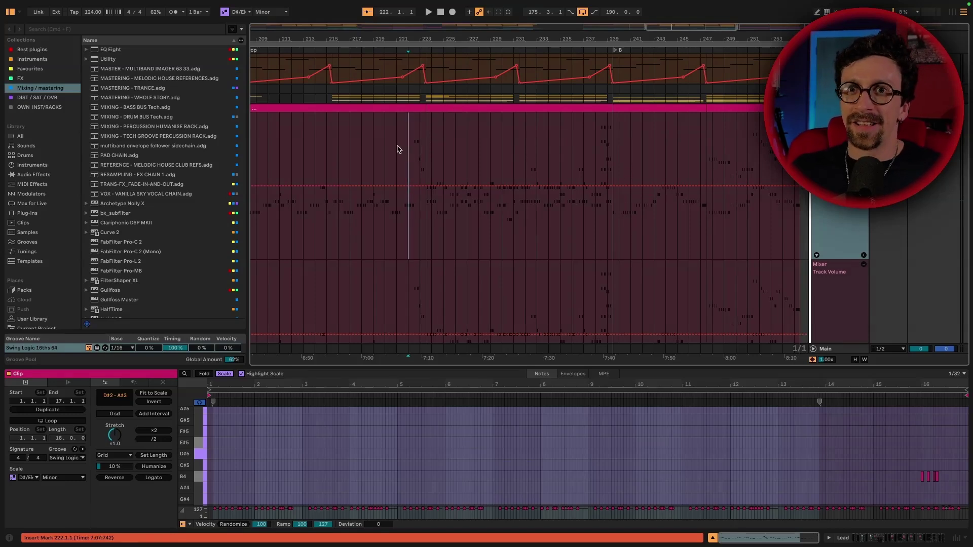
{"action": "key", "text": "space"}
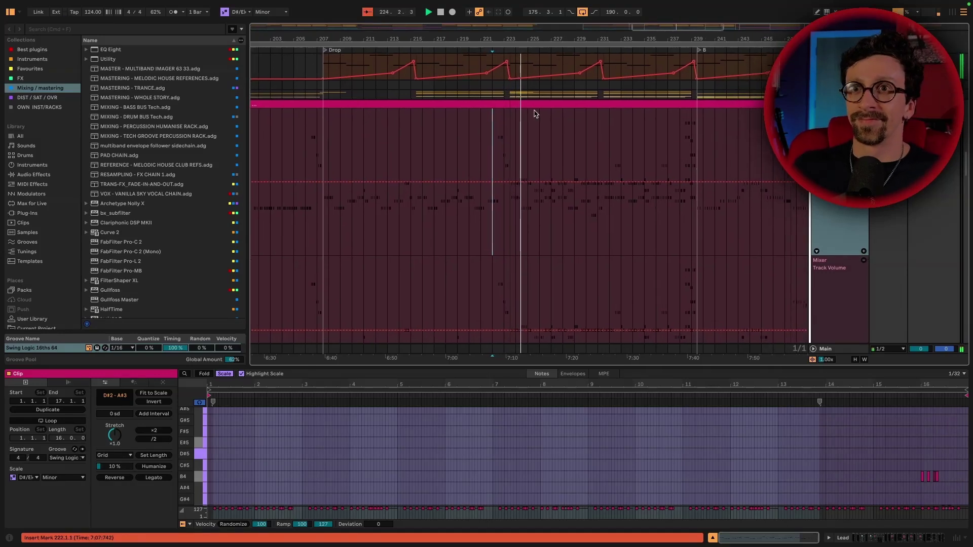
Open the Lead clip starting at bar 223 in an enlarged piano roll and examine its opening harmonised notes
{"action": "left_click", "coordinate": [536, 107]}
{"action": "scroll", "coordinate": [534, 447], "scroll_direction": "down", "scroll_amount": 10}
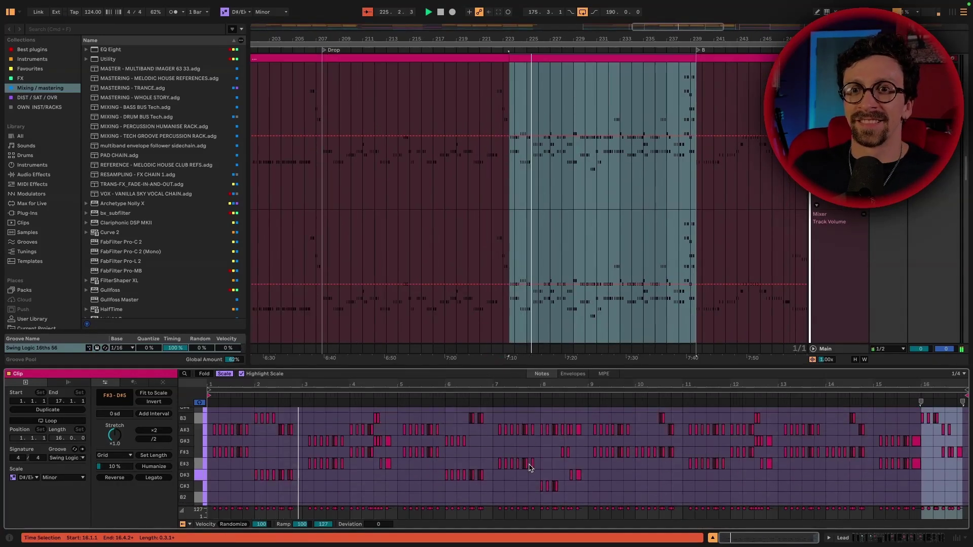
{"action": "left_click_drag", "start_coordinate": [497, 369], "coordinate": [496, 218]}
{"action": "scroll", "coordinate": [447, 418], "scroll_direction": "up", "scroll_amount": 5}
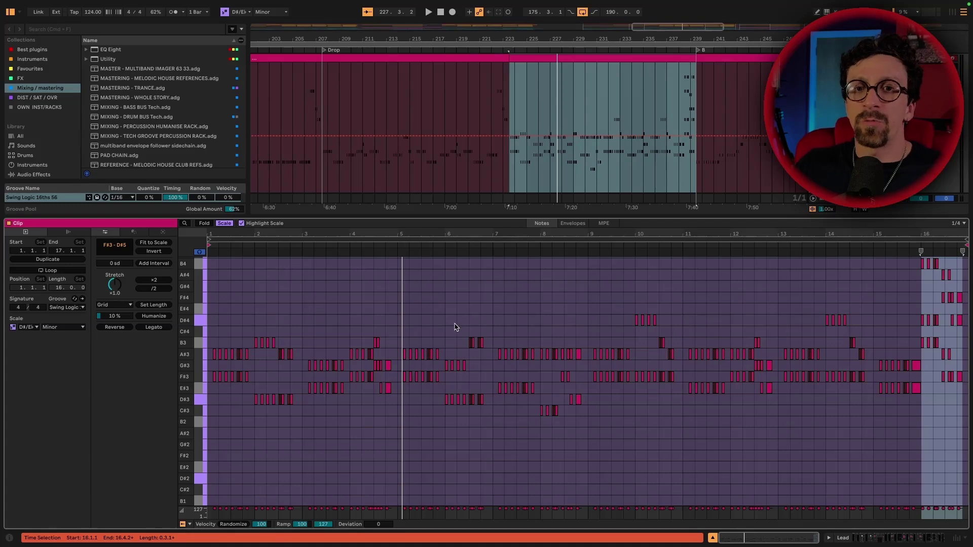
{"action": "left_click_drag", "start_coordinate": [247, 233], "coordinate": [303, 359]}
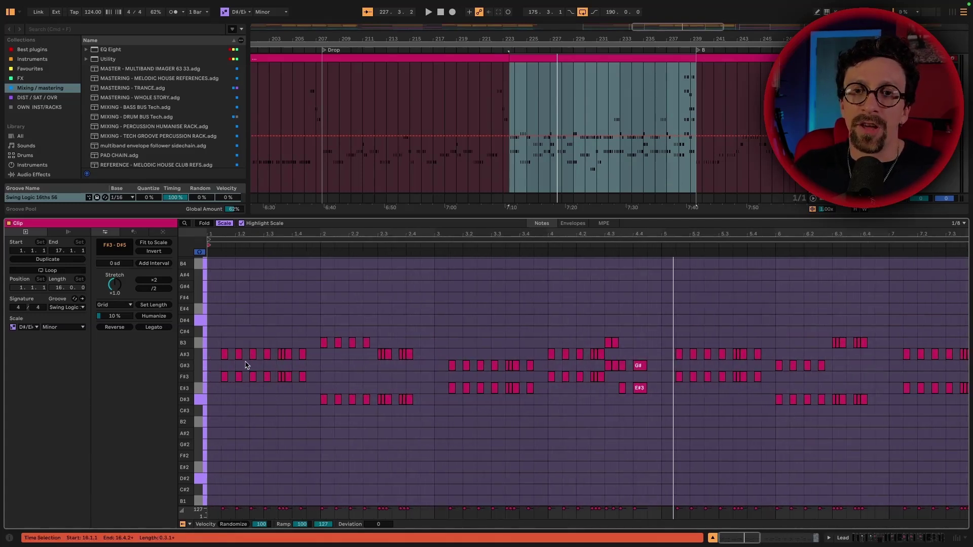
Inspect the Lead clip's harmony by selecting the long E#3 note in bar 4 and the opening F#3 and A#3 notes
{"action": "left_click", "coordinate": [639, 388]}
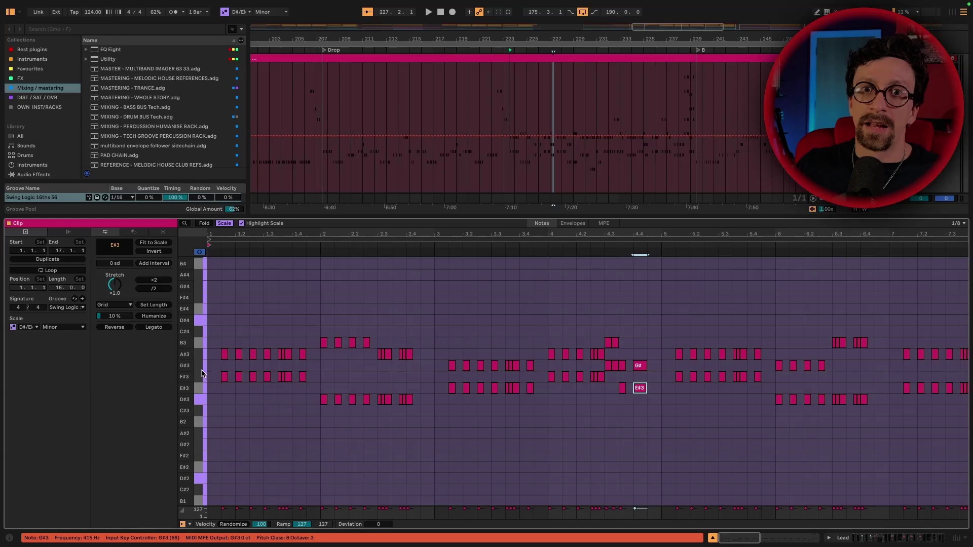
{"action": "left_click", "coordinate": [201, 354]}
{"action": "left_click_drag", "start_coordinate": [217, 341], "coordinate": [235, 405]}
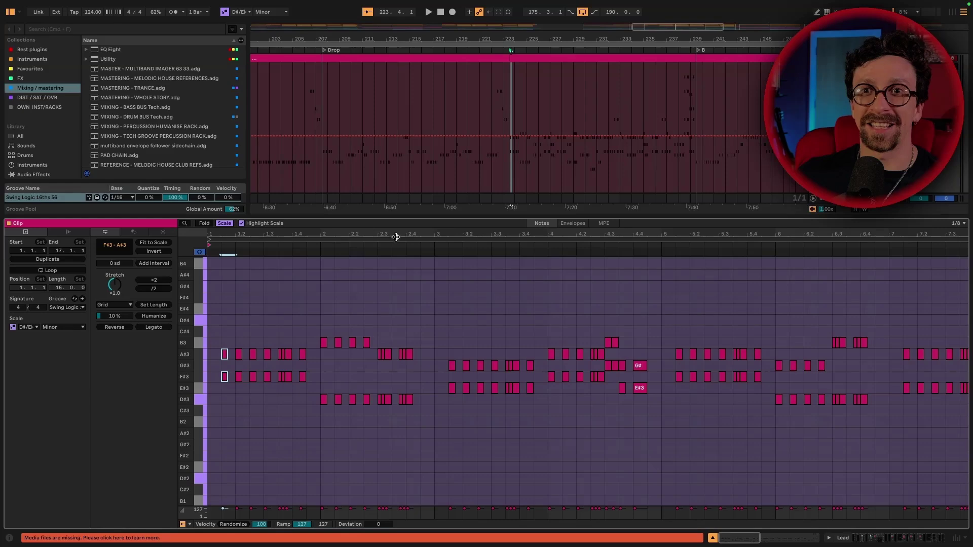
{"action": "left_click_drag", "start_coordinate": [396, 238], "coordinate": [395, 231]}
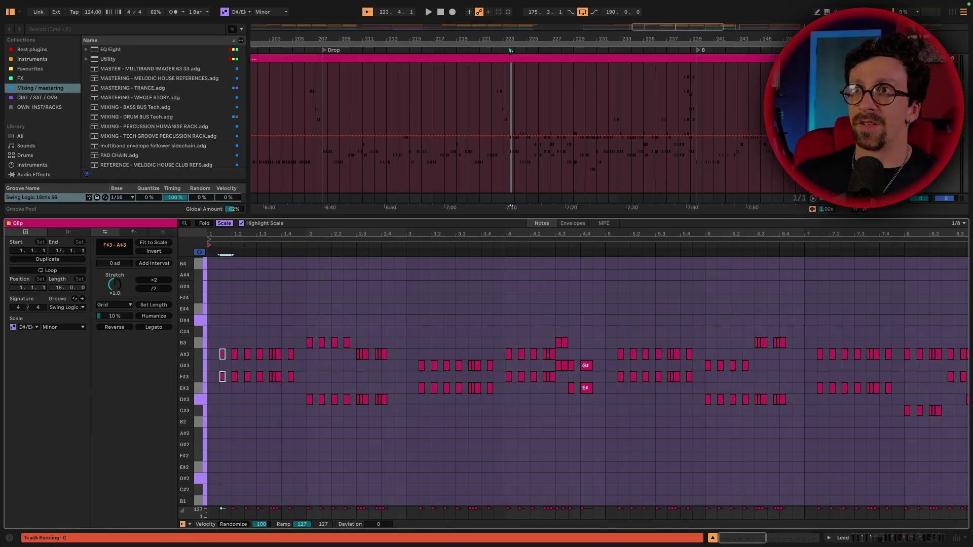
Play the Lead clip's opening bars from bar 223 and examine the D#3 and A#3 note pair at 2.3.1
{"action": "key", "text": "space"}
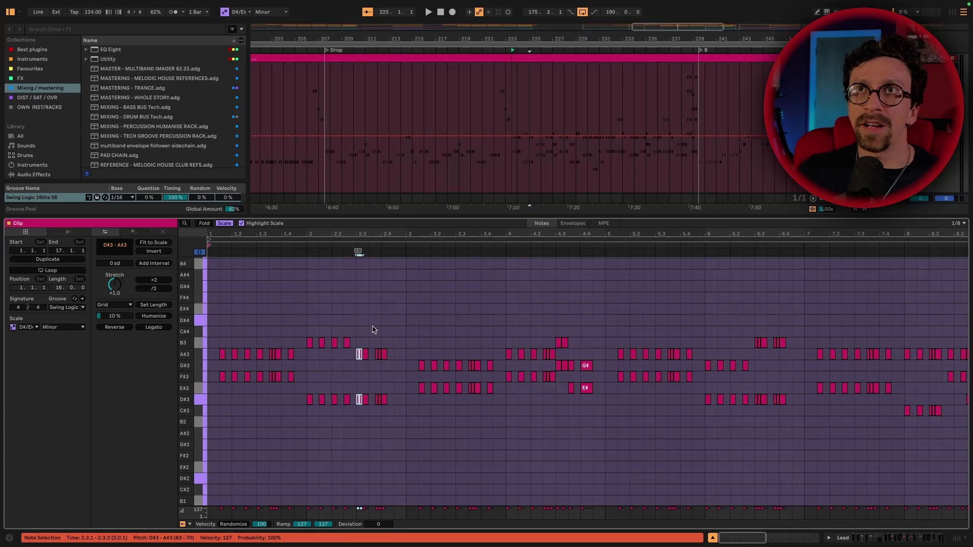
{"action": "scroll", "coordinate": [380, 322], "scroll_direction": "right", "scroll_amount": 3}
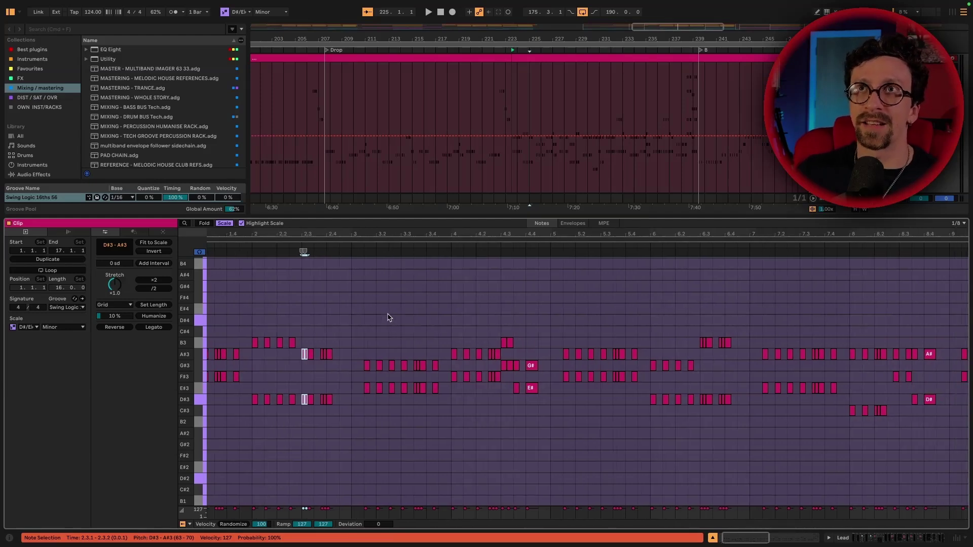
{"action": "scroll", "coordinate": [419, 310], "scroll_direction": "left", "scroll_amount": 3}
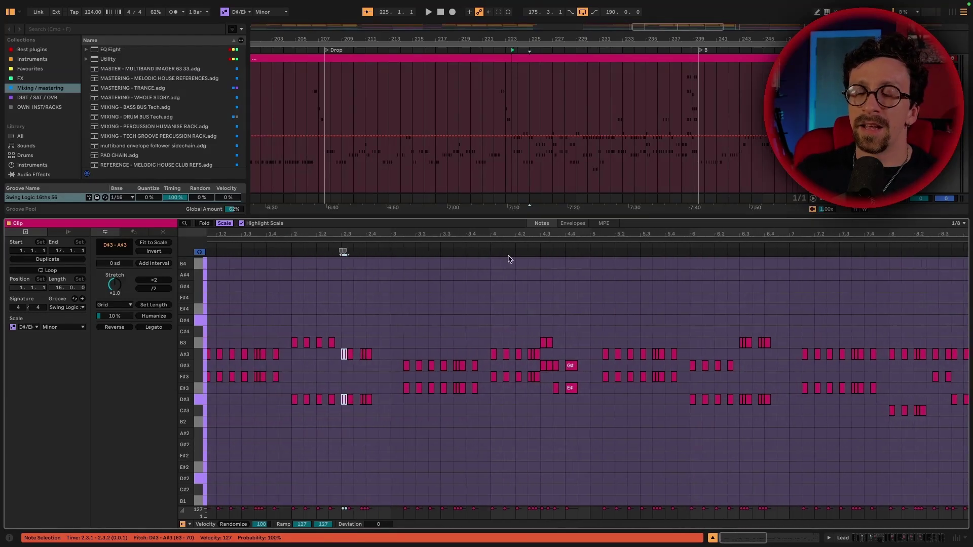
{"action": "left_click_drag", "start_coordinate": [501, 238], "coordinate": [481, 223]}
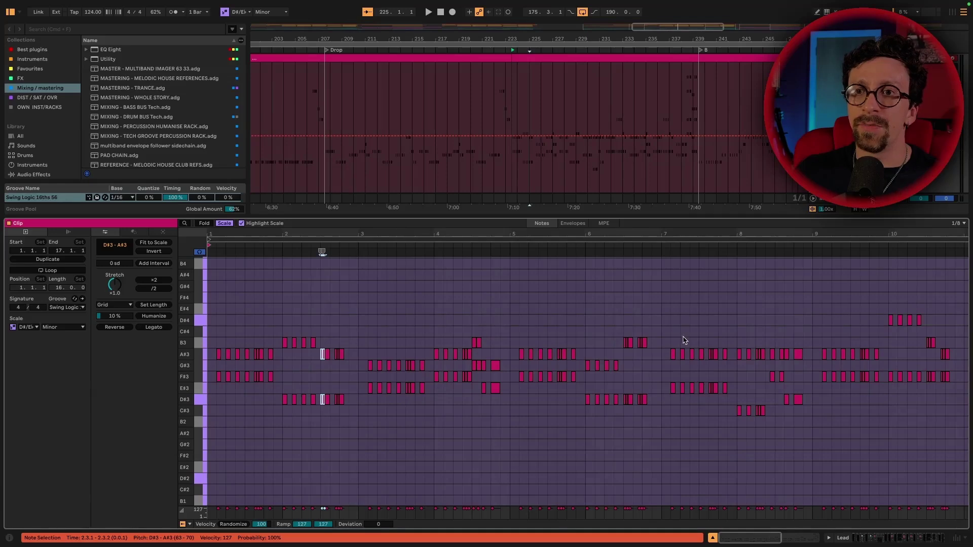
Play the Lead clip onward from bar 225 and follow its harmonised notes through to the high phrase in clip bar 16
{"action": "key", "text": "space"}
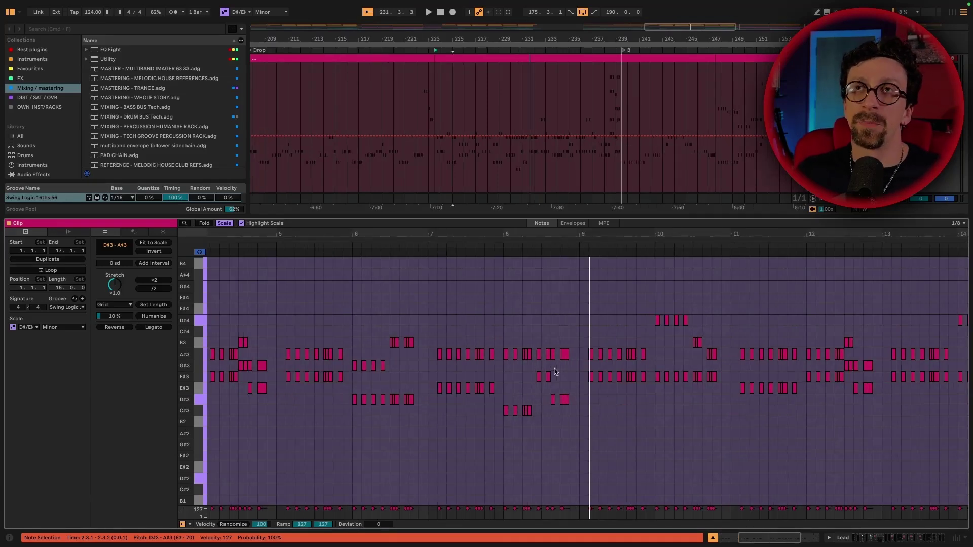
{"action": "scroll", "coordinate": [555, 350], "scroll_direction": "right", "scroll_amount": 4}
{"action": "scroll", "coordinate": [561, 274], "scroll_direction": "right", "scroll_amount": 4}
{"action": "scroll", "coordinate": [644, 344], "scroll_direction": "left", "scroll_amount": 4}
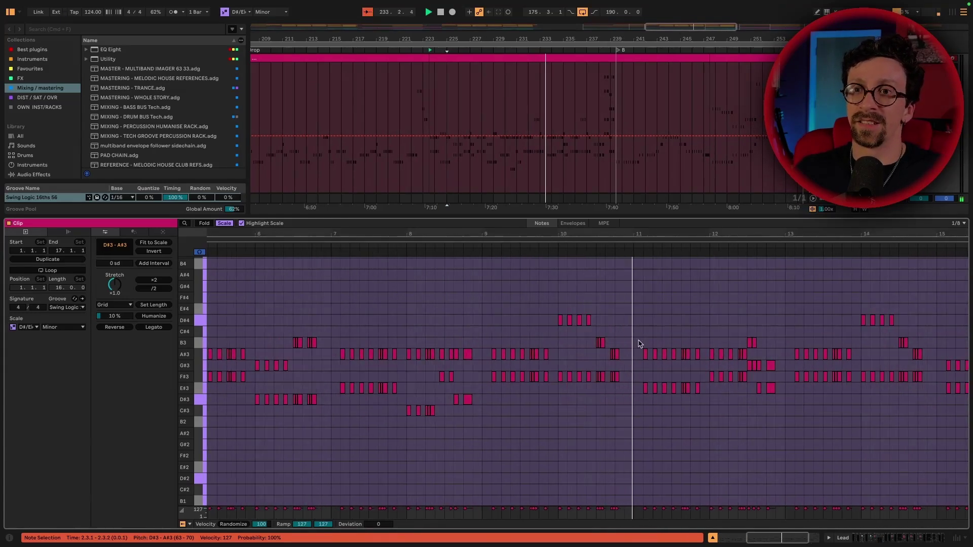
{"action": "scroll", "coordinate": [624, 325], "scroll_direction": "right", "scroll_amount": 4}
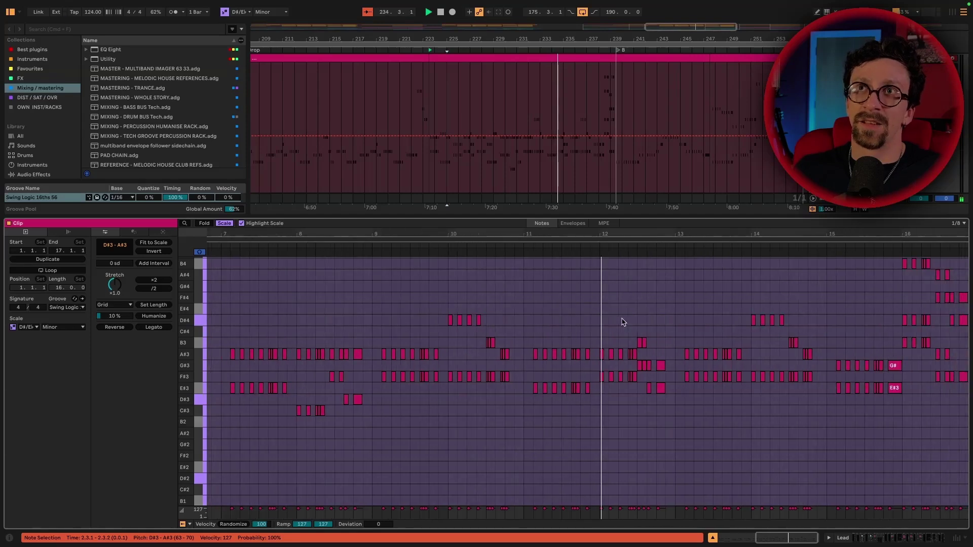
{"action": "scroll", "coordinate": [620, 323], "scroll_direction": "right", "scroll_amount": 1}
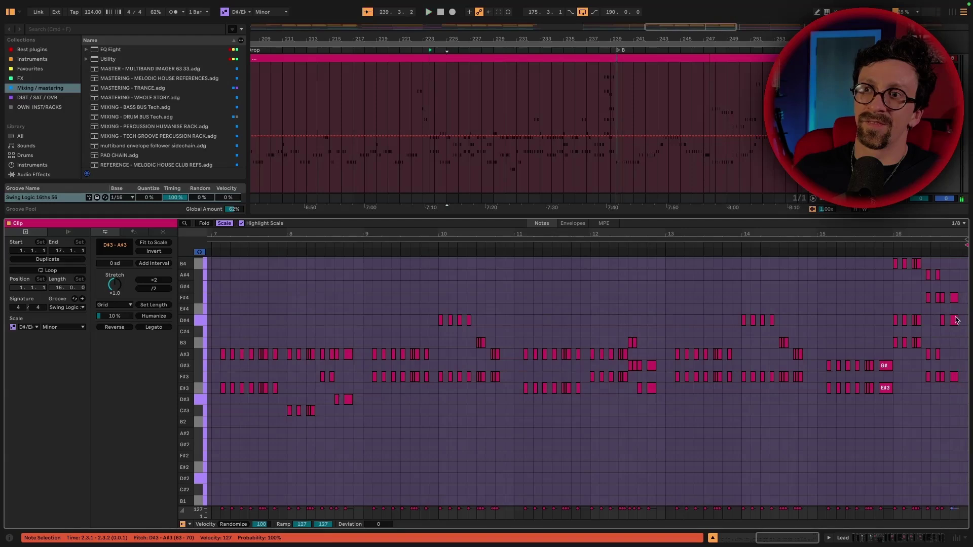
{"action": "scroll", "coordinate": [908, 276], "scroll_direction": "up", "scroll_amount": 3}
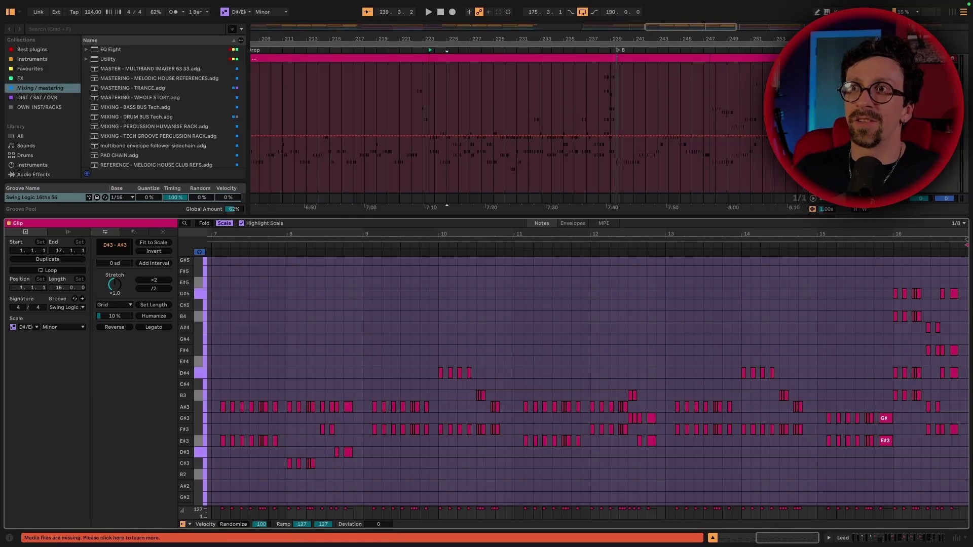
{"action": "left_click", "coordinate": [611, 79]}
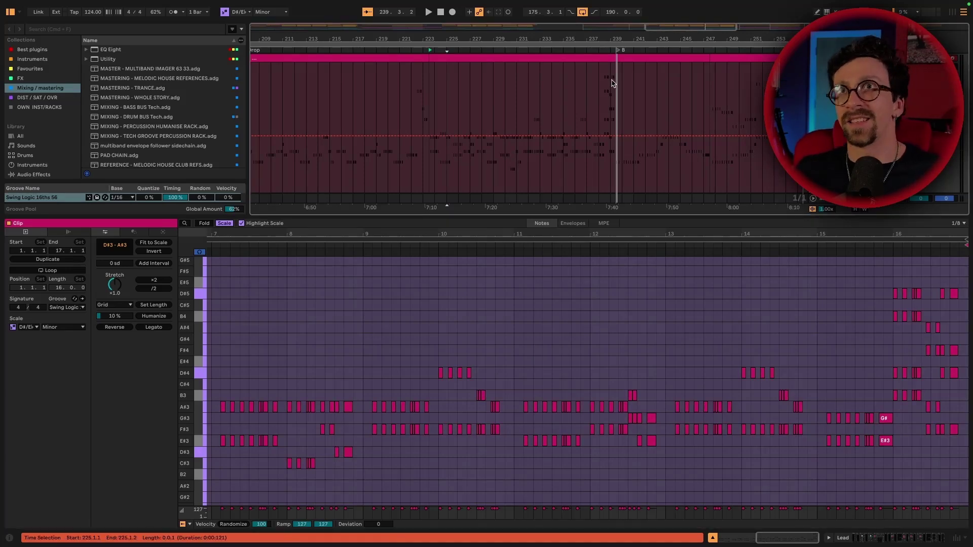
{"action": "key", "text": "space"}
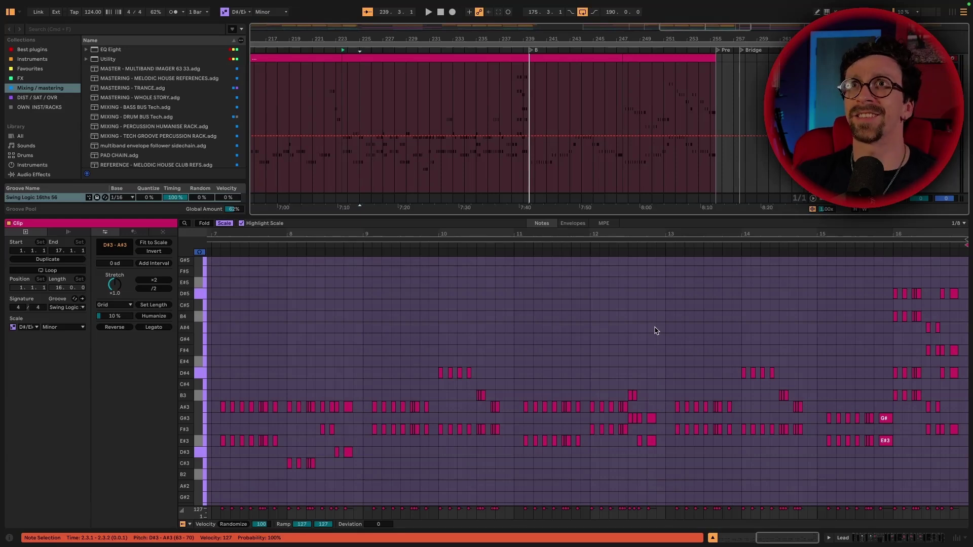
Open the final DROP section's Lead clips at 299.3.1 and 315.3.1 and examine their layered harmony notes
{"action": "scroll", "coordinate": [526, 120], "scroll_direction": "right", "scroll_amount": 20}
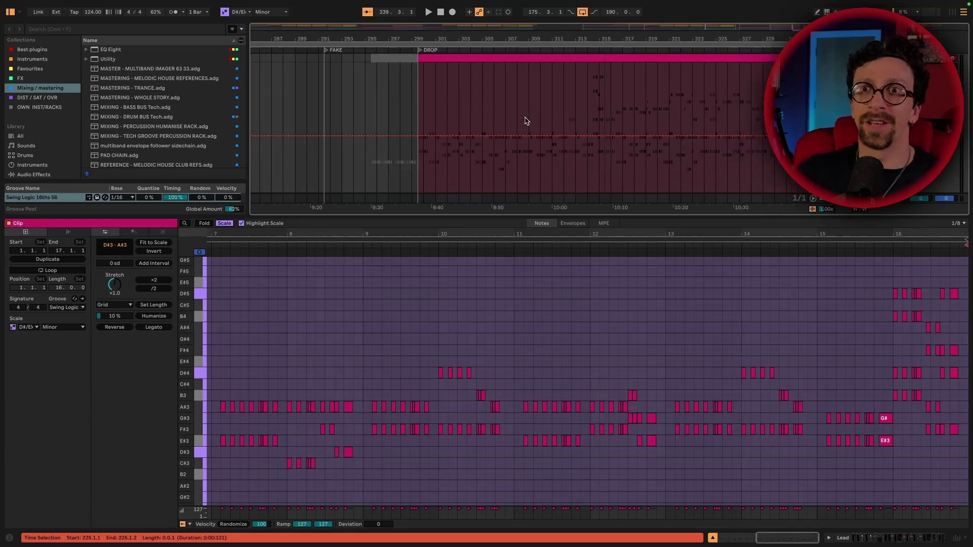
{"action": "left_click", "coordinate": [384, 56]}
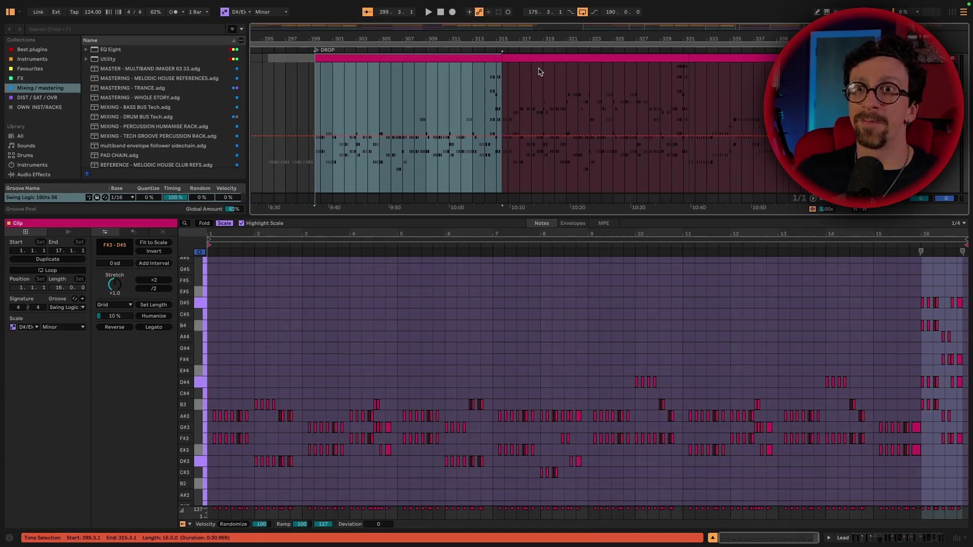
{"action": "left_click", "coordinate": [543, 89]}
{"action": "left_click", "coordinate": [629, 290]}
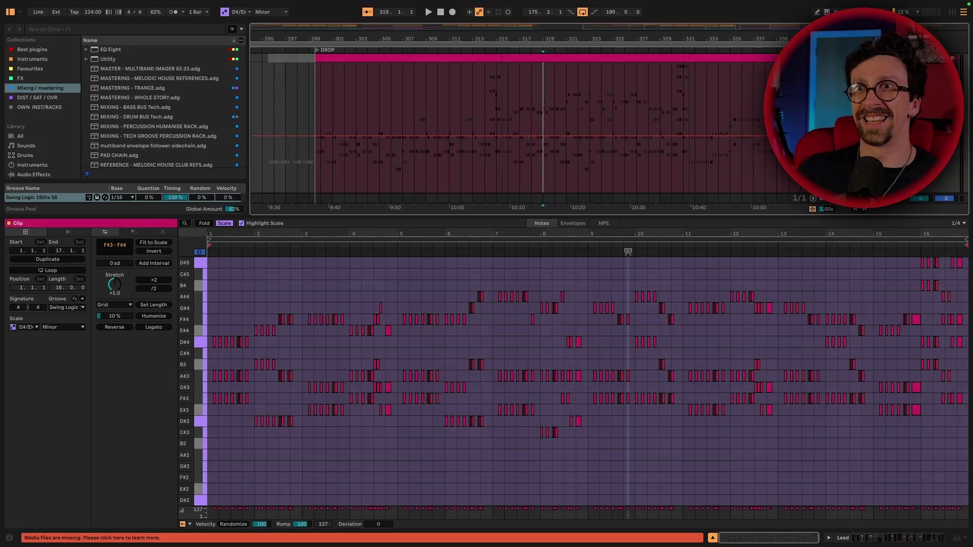
{"action": "left_click", "coordinate": [304, 374]}
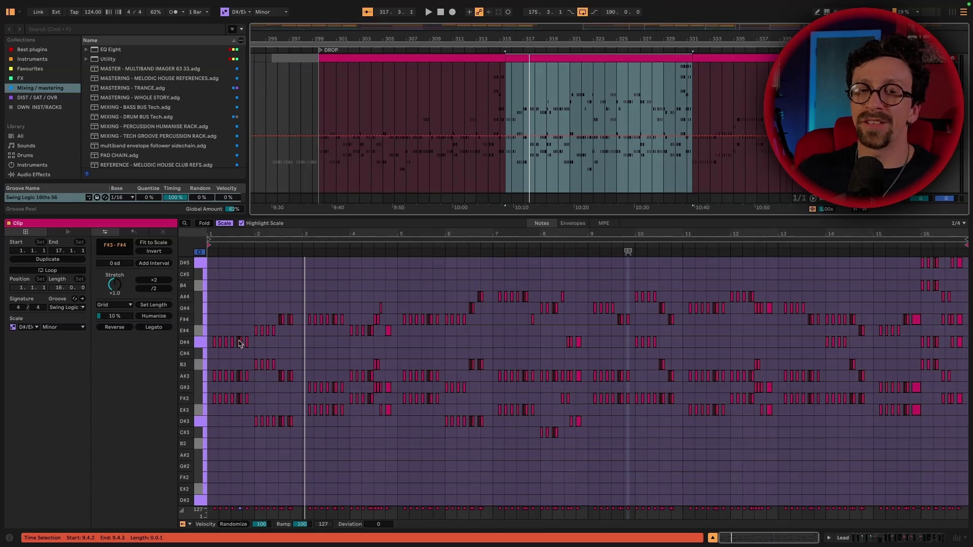
Select all D#4 notes in the Lead clip at 315.3.1 and play the clip from its start
{"action": "scroll", "coordinate": [253, 388], "scroll_direction": "up", "scroll_amount": 2}
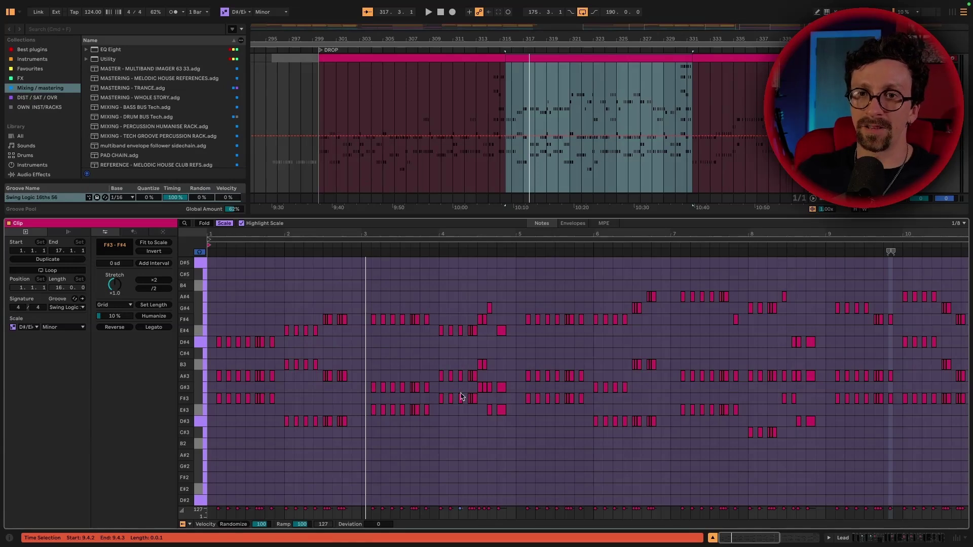
{"action": "left_click", "coordinate": [197, 348]}
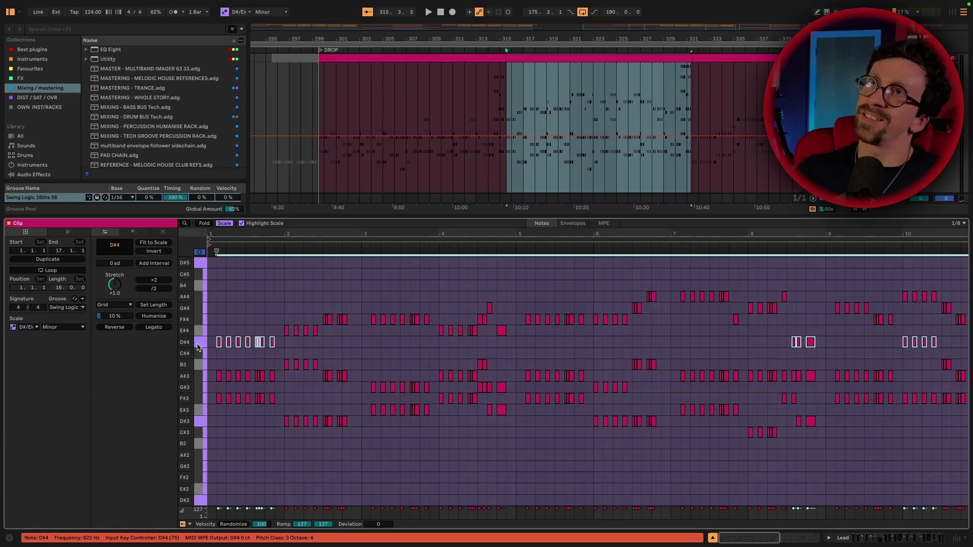
{"action": "key", "text": "space"}
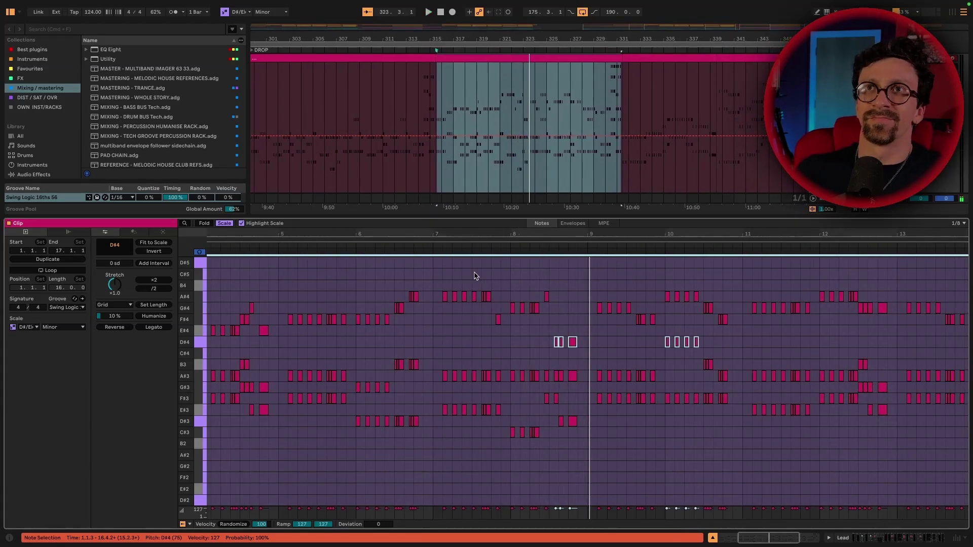
Go back to the earlier Drop and compare the notes of its Lead clips at 207.3.1 and 223.3.1
{"action": "key", "text": "z"}
{"action": "scroll", "coordinate": [384, 125], "scroll_direction": "left", "scroll_amount": 10}
{"action": "scroll", "coordinate": [695, 97], "scroll_direction": "left", "scroll_amount": 3}
{"action": "left_click", "coordinate": [511, 58]}
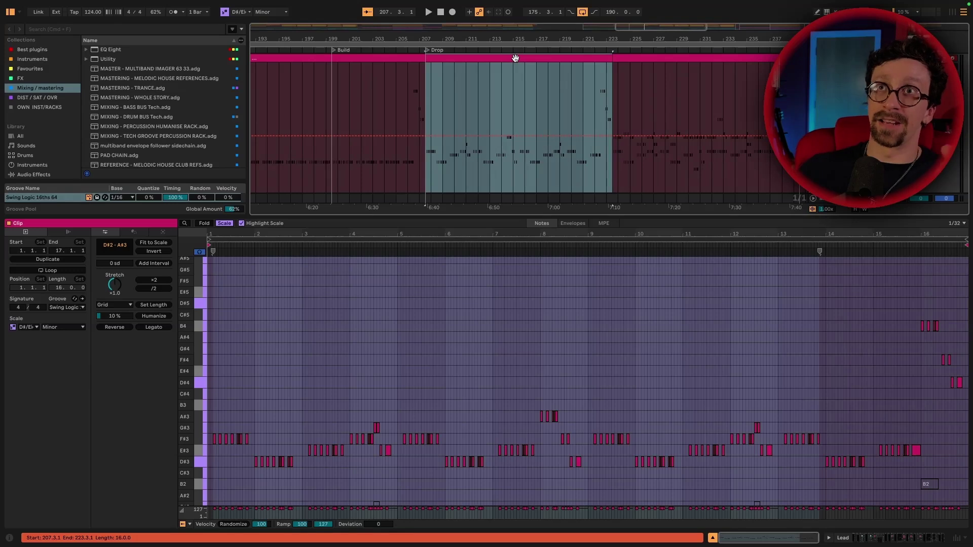
{"action": "left_click", "coordinate": [529, 99]}
{"action": "scroll", "coordinate": [530, 92], "scroll_direction": "right", "scroll_amount": 3}
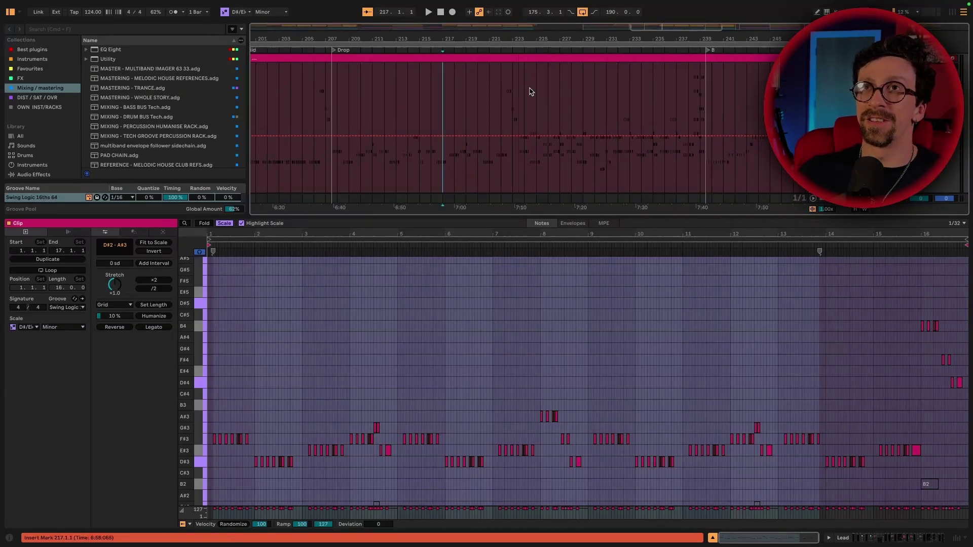
{"action": "left_click", "coordinate": [512, 65]}
{"action": "left_click", "coordinate": [514, 56]}
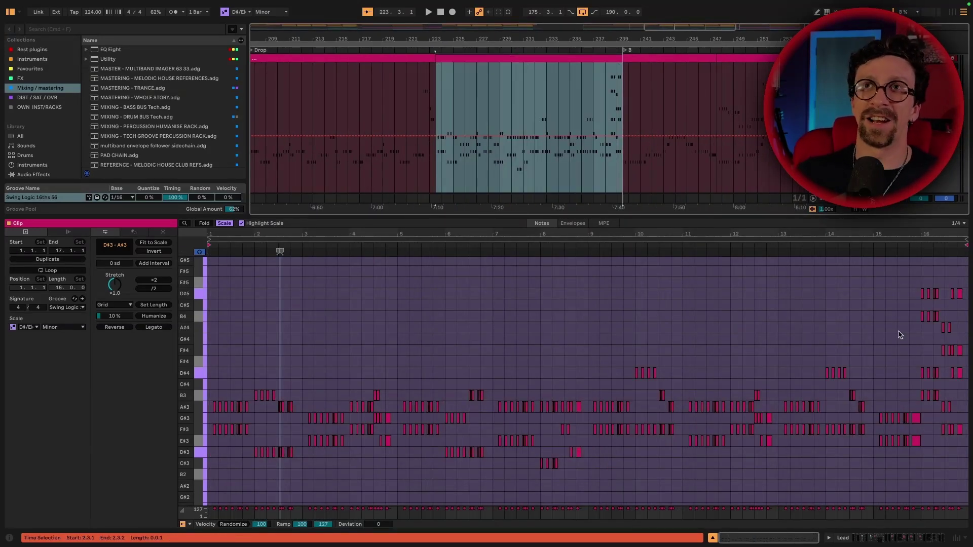
Compare the earlier Lead notes with the final DROP's clips by opening those at 299.3.1 and 315.3.1 again
{"action": "scroll", "coordinate": [532, 122], "scroll_direction": "right", "scroll_amount": 15}
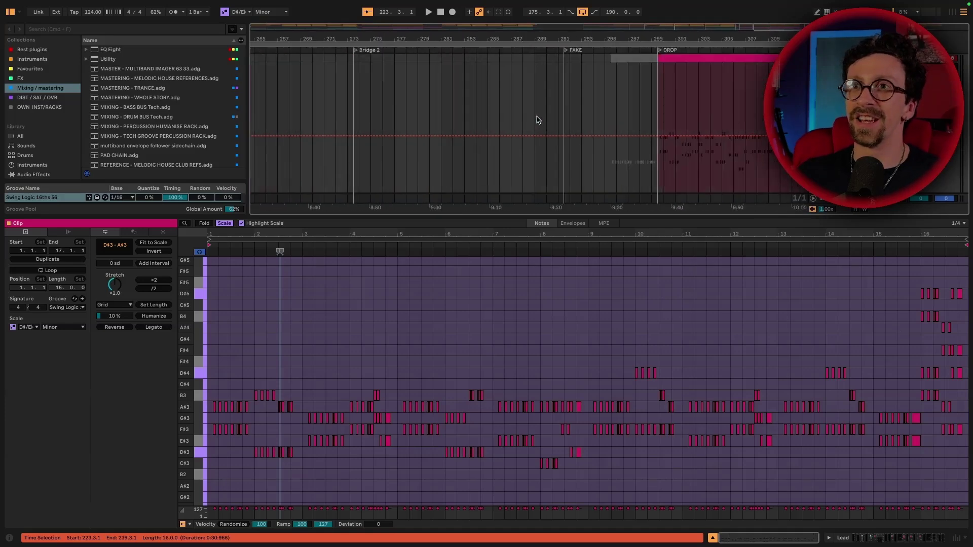
{"action": "left_click", "coordinate": [460, 62]}
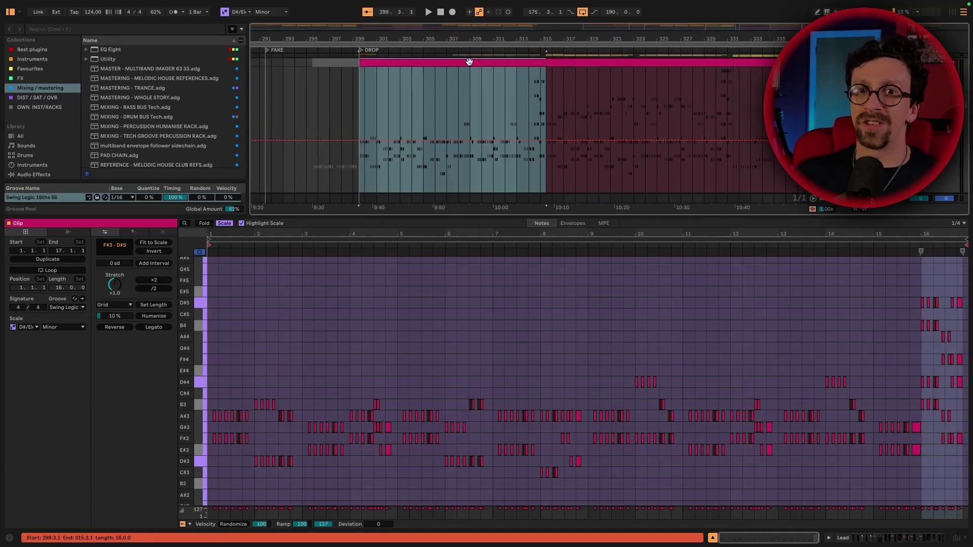
{"action": "left_click", "coordinate": [603, 92]}
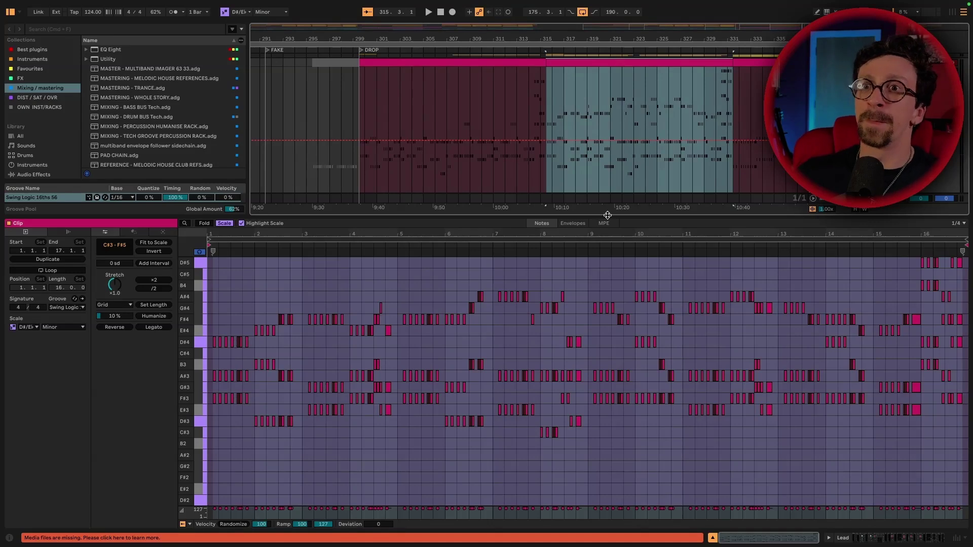
Enlarge the arrangement area and bring the bass and Lead clips of the Drop at bar 207 into view
{"action": "left_click_drag", "start_coordinate": [607, 215], "coordinate": [588, 296]}
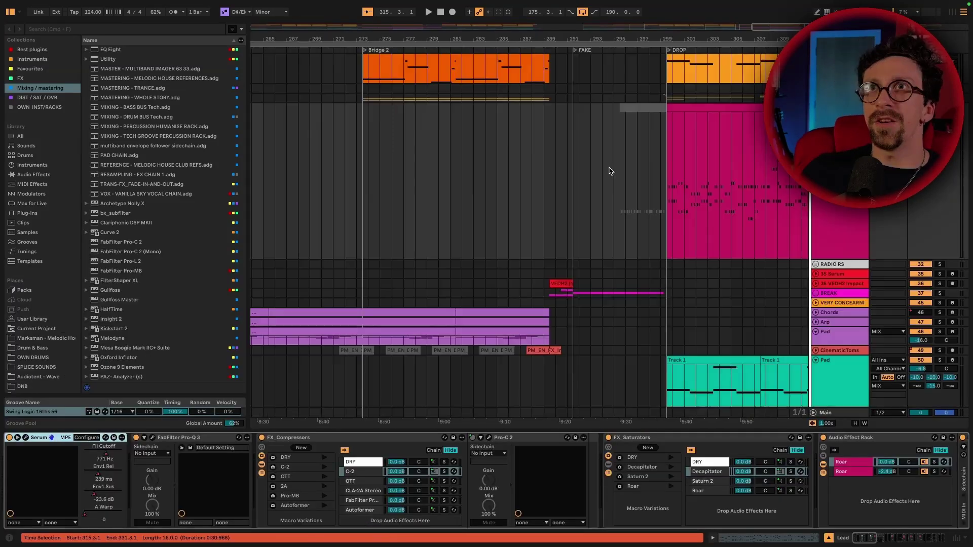
{"action": "scroll", "coordinate": [609, 167], "scroll_direction": "left", "scroll_amount": 10}
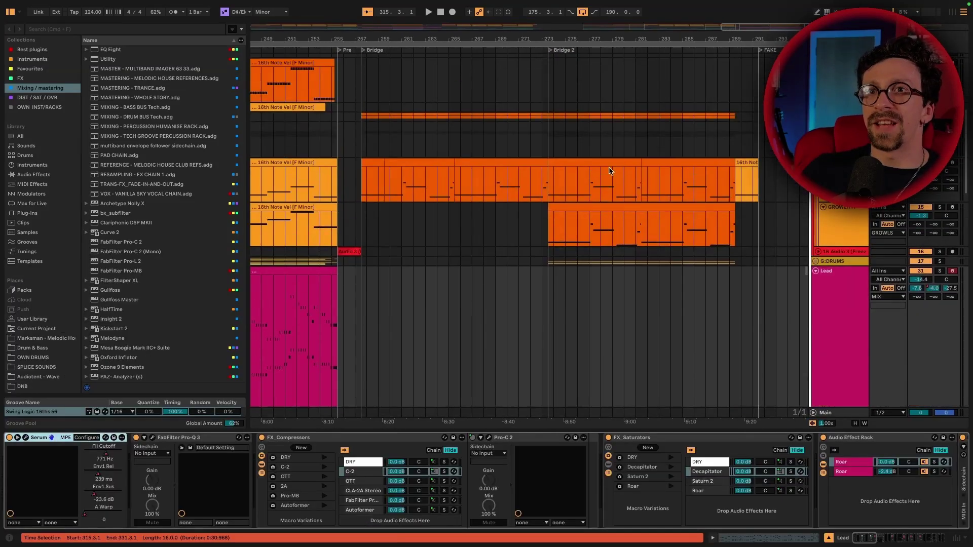
{"action": "scroll", "coordinate": [609, 171], "scroll_direction": "left", "scroll_amount": 4}
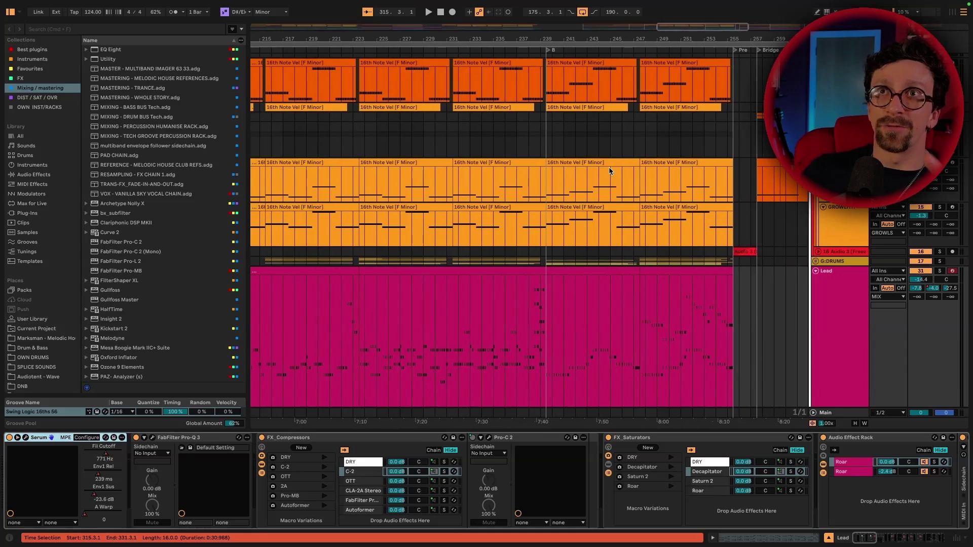
{"action": "scroll", "coordinate": [609, 166], "scroll_direction": "down", "scroll_amount": 3}
{"action": "scroll", "coordinate": [606, 166], "scroll_direction": "left", "scroll_amount": 3}
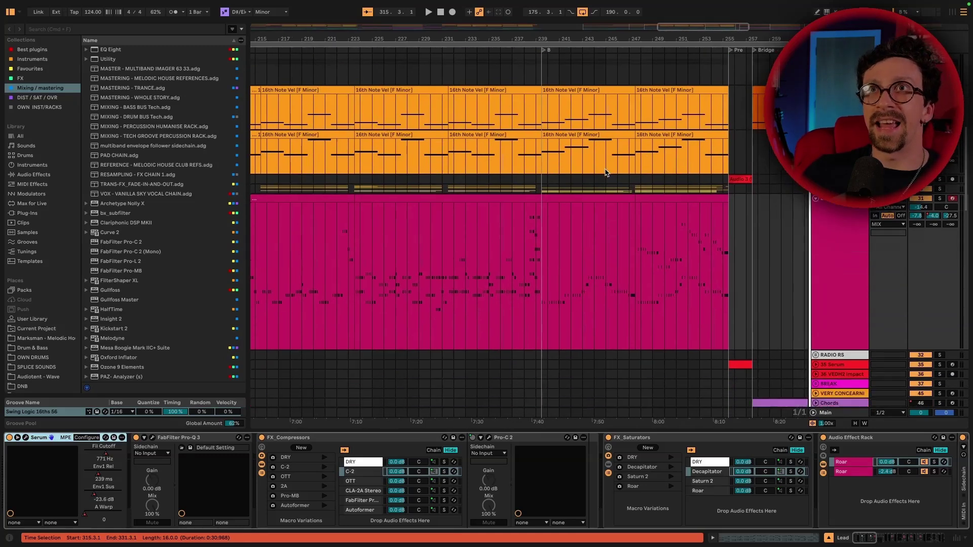
{"action": "scroll", "coordinate": [441, 109], "scroll_direction": "left", "scroll_amount": 2}
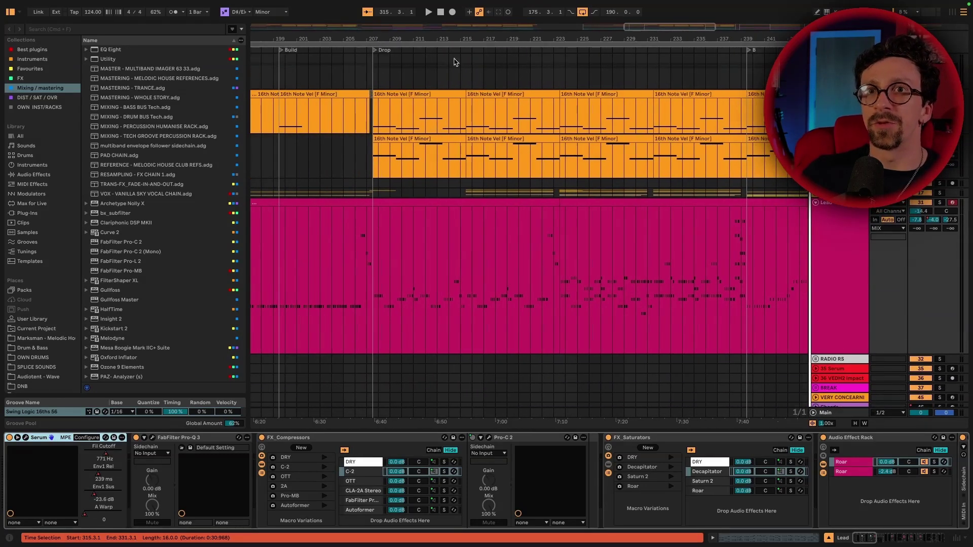
Select the Lead clip at 207.3.1 and the one at 239.3.1 in section B to compare the sections
{"action": "left_click", "coordinate": [497, 203]}
{"action": "scroll", "coordinate": [497, 203], "scroll_direction": "right", "scroll_amount": 8}
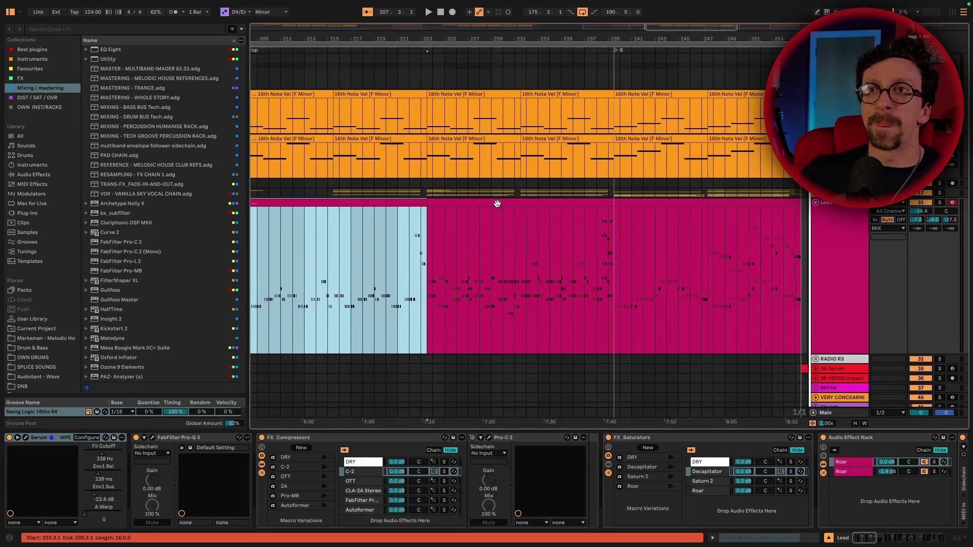
{"action": "left_click", "coordinate": [429, 203]}
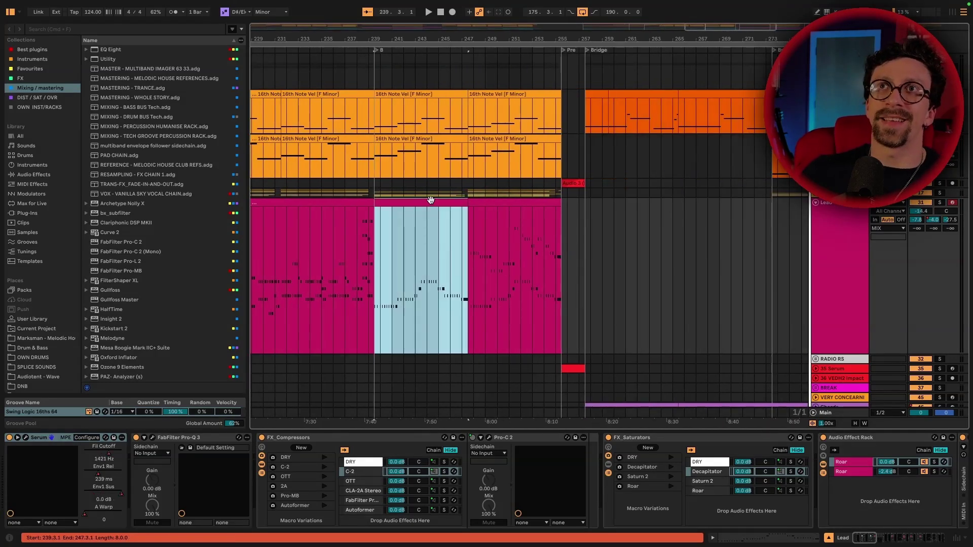
{"action": "scroll", "coordinate": [436, 199], "scroll_direction": "left", "scroll_amount": 2}
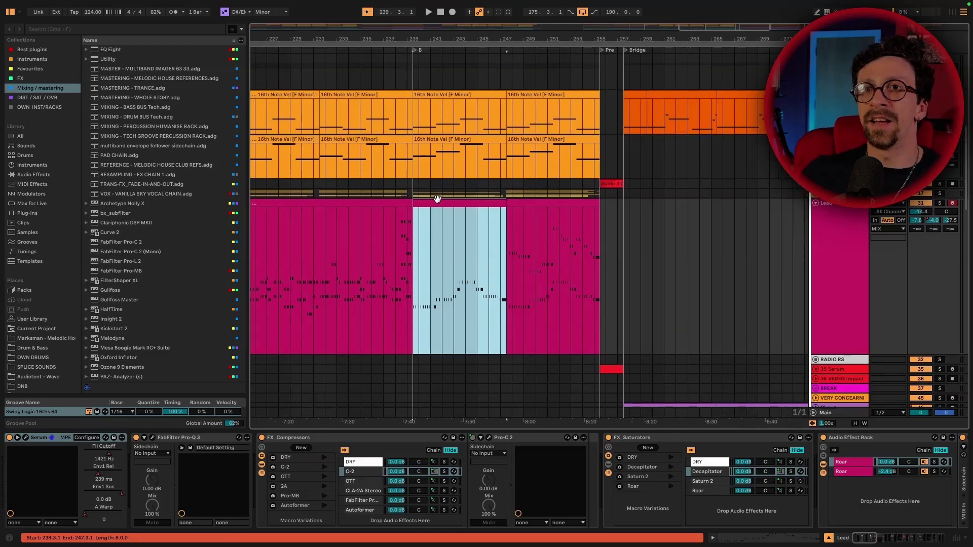
Play section B from bar 239 and follow the notes of the Lead clip at 239.3.1
{"action": "scroll", "coordinate": [438, 201], "scroll_direction": "up", "scroll_amount": 3}
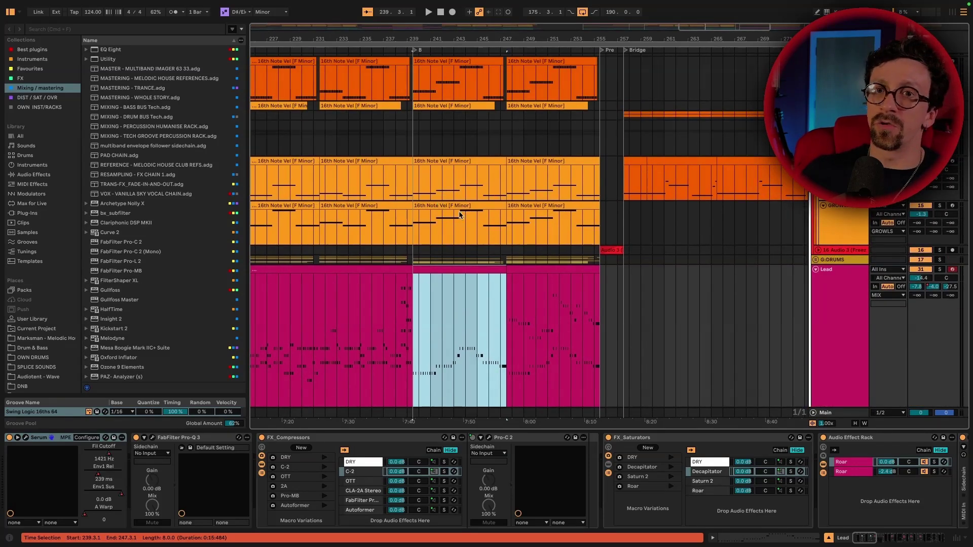
{"action": "key", "text": "space"}
{"action": "left_click", "coordinate": [509, 186]}
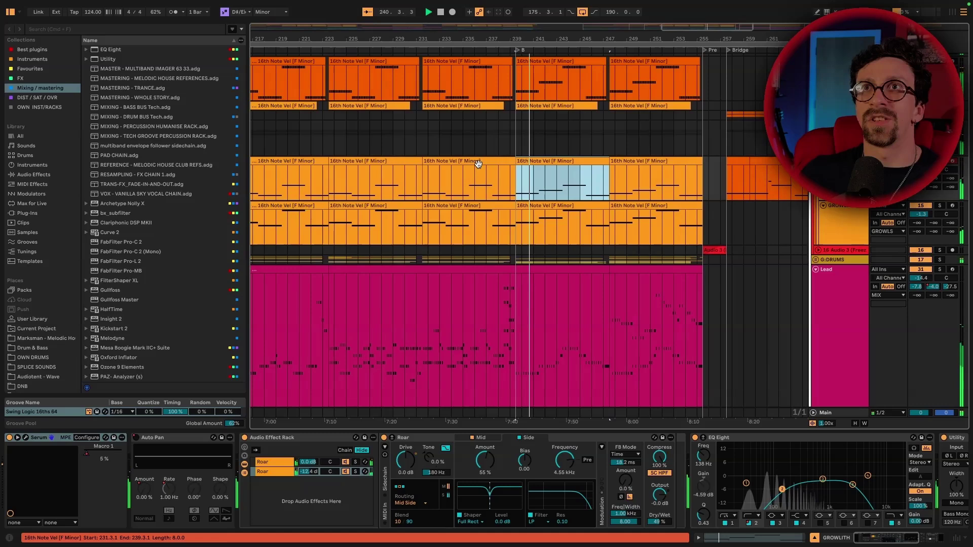
{"action": "double_click", "coordinate": [561, 268]}
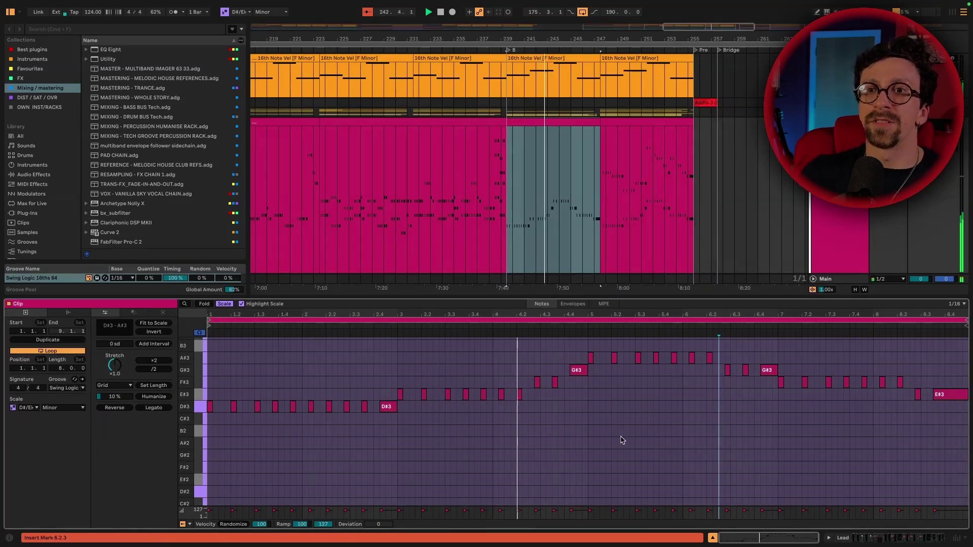
{"action": "scroll", "coordinate": [620, 429], "scroll_direction": "up", "scroll_amount": 2}
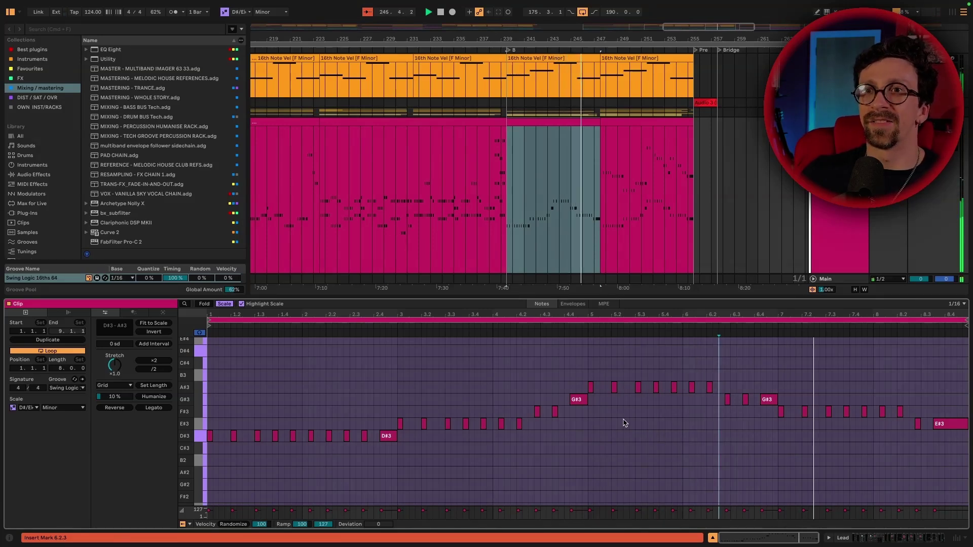
{"action": "key", "text": "space"}
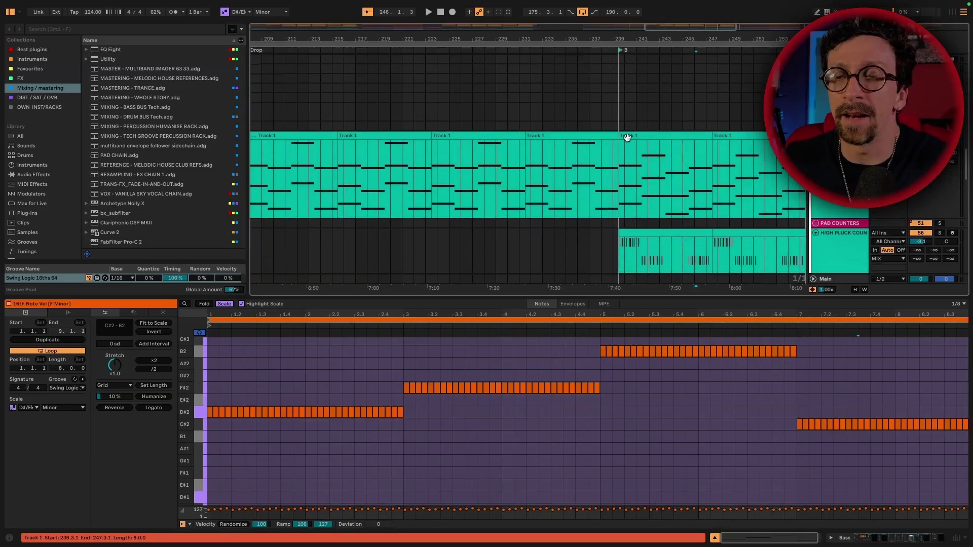
Review the pad and HIGH PLUCK COUNTER clips in section B and reselect the Lead clip at 239.3.1
{"action": "scroll", "coordinate": [627, 137], "scroll_direction": "down", "scroll_amount": 3}
{"action": "scroll", "coordinate": [628, 137], "scroll_direction": "up", "scroll_amount": 3}
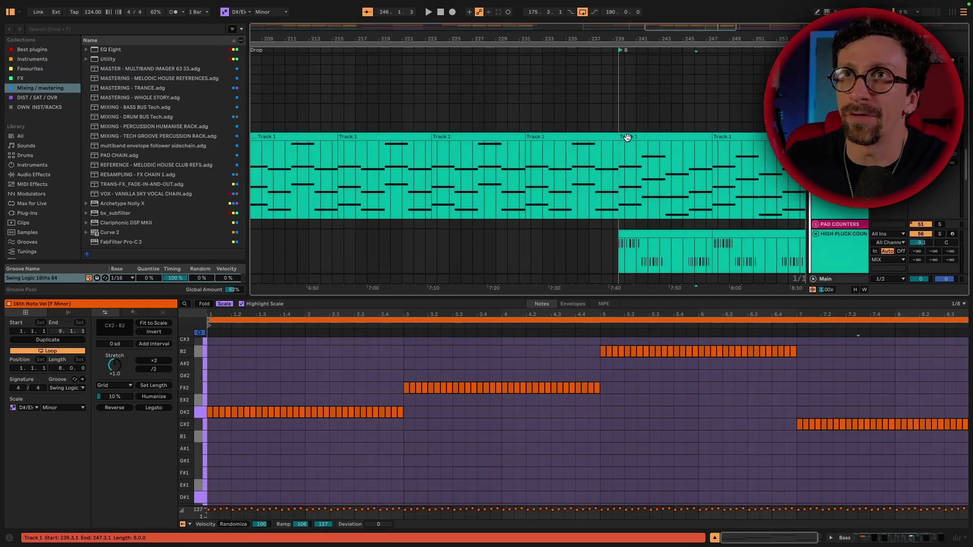
{"action": "scroll", "coordinate": [628, 137], "scroll_direction": "down", "scroll_amount": 4}
{"action": "scroll", "coordinate": [670, 160], "scroll_direction": "right", "scroll_amount": 5}
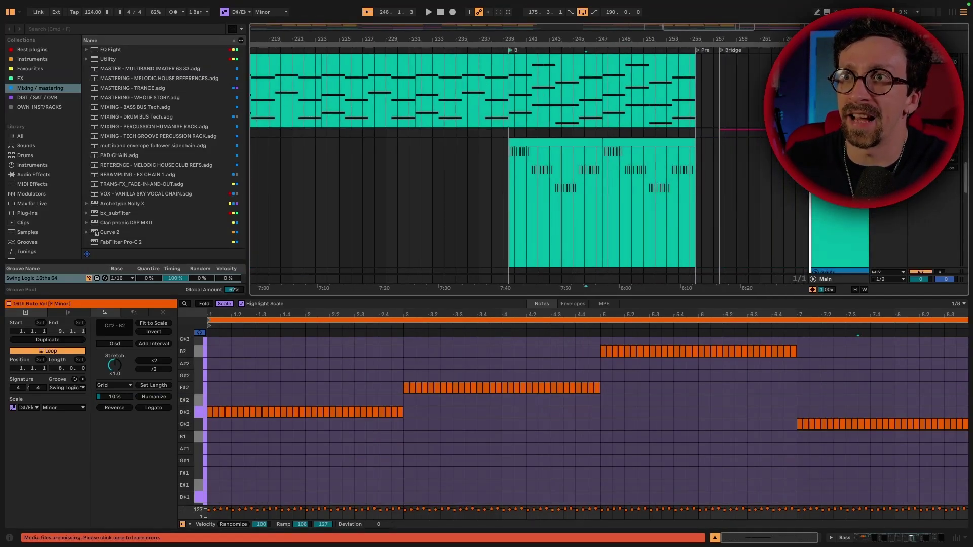
{"action": "scroll", "coordinate": [687, 183], "scroll_direction": "up", "scroll_amount": 5}
{"action": "scroll", "coordinate": [686, 184], "scroll_direction": "down", "scroll_amount": 4}
{"action": "scroll", "coordinate": [635, 123], "scroll_direction": "up", "scroll_amount": 5}
{"action": "scroll", "coordinate": [578, 129], "scroll_direction": "down", "scroll_amount": 1}
{"action": "left_click", "coordinate": [580, 118]}
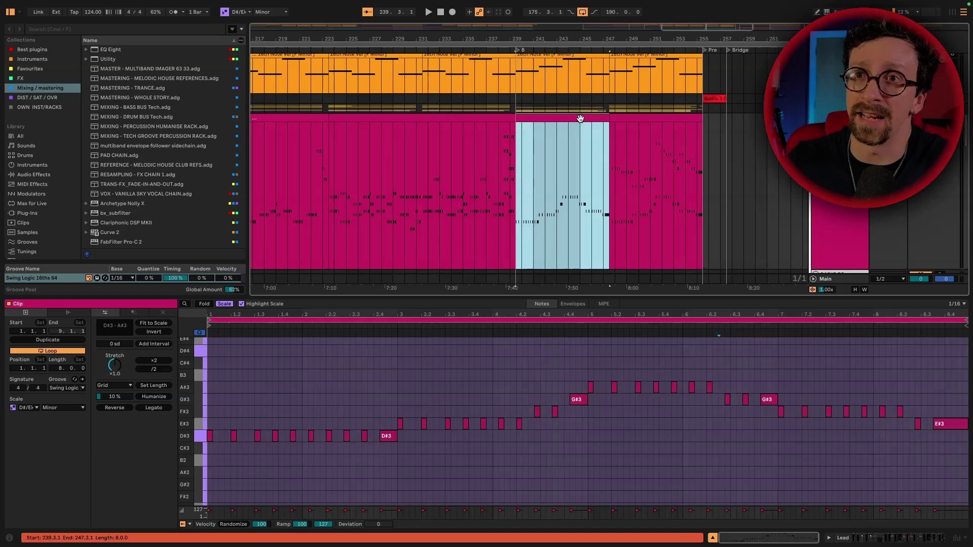
Play the second half of section B with the Lead clip at 247.3.1 open and compare it with the high pluck part
{"action": "left_click", "coordinate": [656, 119]}
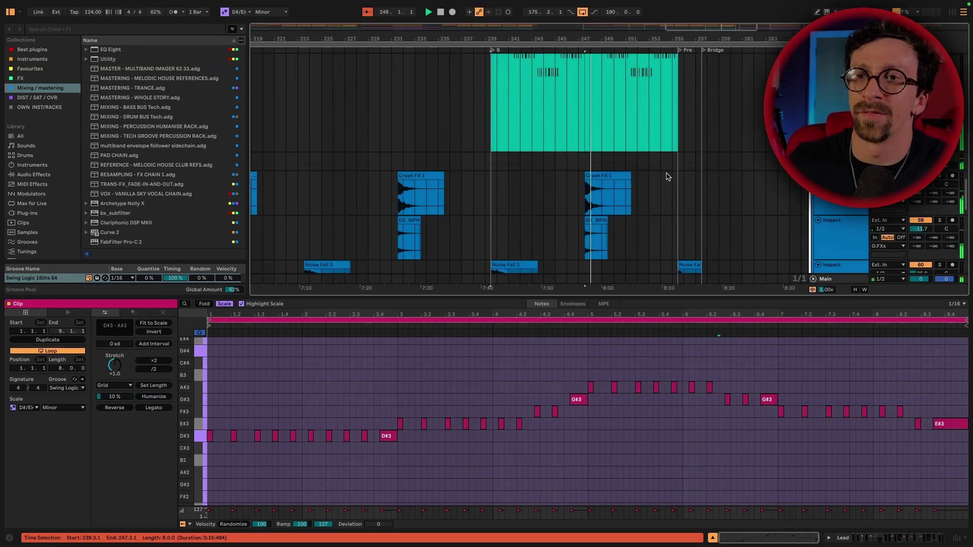
{"action": "scroll", "coordinate": [667, 176], "scroll_direction": "down", "scroll_amount": 10}
{"action": "scroll", "coordinate": [667, 175], "scroll_direction": "up", "scroll_amount": 1}
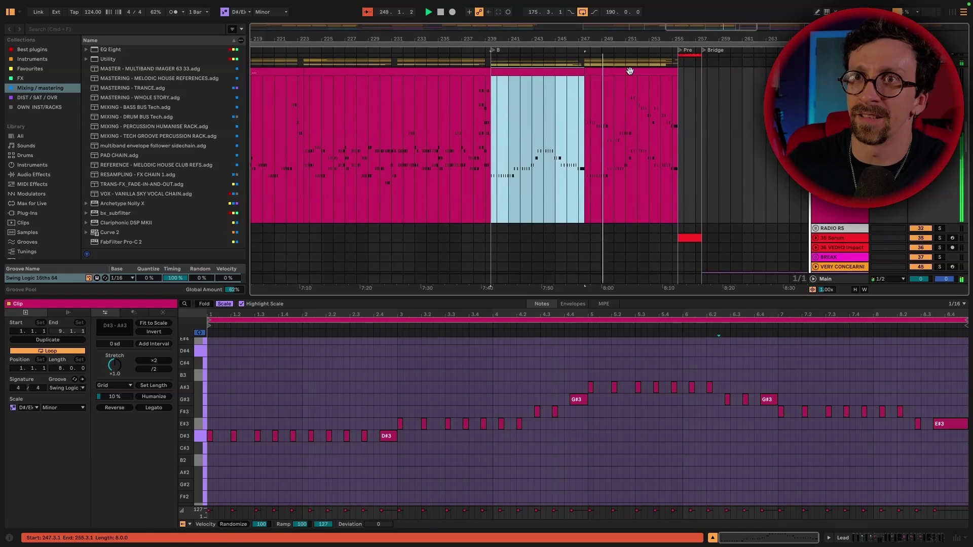
{"action": "left_click", "coordinate": [623, 117]}
{"action": "scroll", "coordinate": [655, 151], "scroll_direction": "down", "scroll_amount": 6}
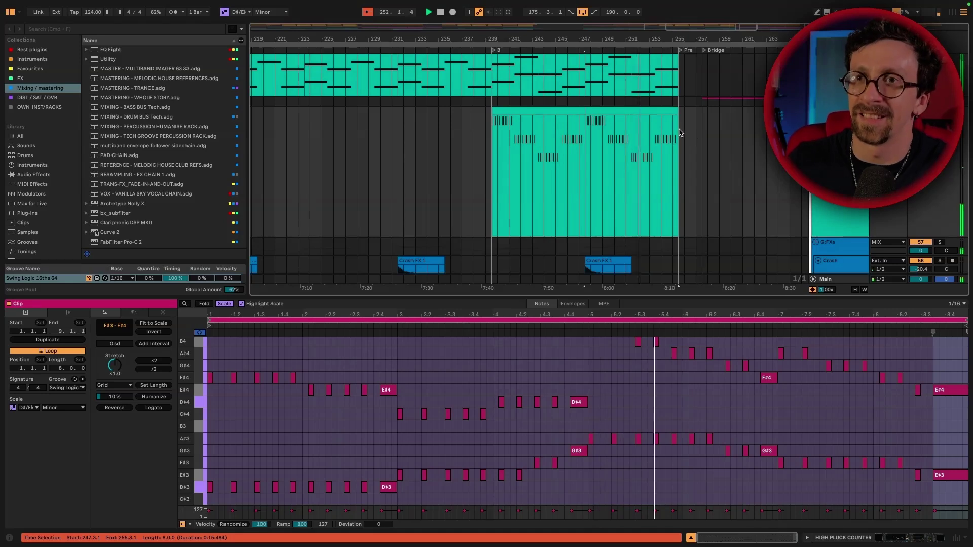
{"action": "scroll", "coordinate": [679, 131], "scroll_direction": "down", "scroll_amount": 3}
{"action": "scroll", "coordinate": [680, 132], "scroll_direction": "up", "scroll_amount": 7}
{"action": "scroll", "coordinate": [681, 135], "scroll_direction": "up", "scroll_amount": 5}
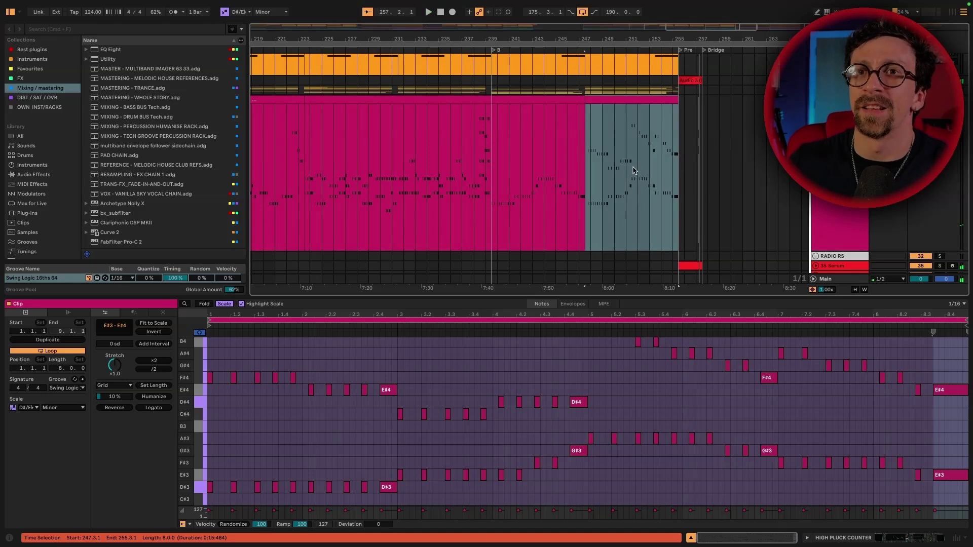
Hide the clip's note view and bring the tracks of the Bridge and Bridge 2 sections into view
{"action": "scroll", "coordinate": [634, 171], "scroll_direction": "right", "scroll_amount": 10}
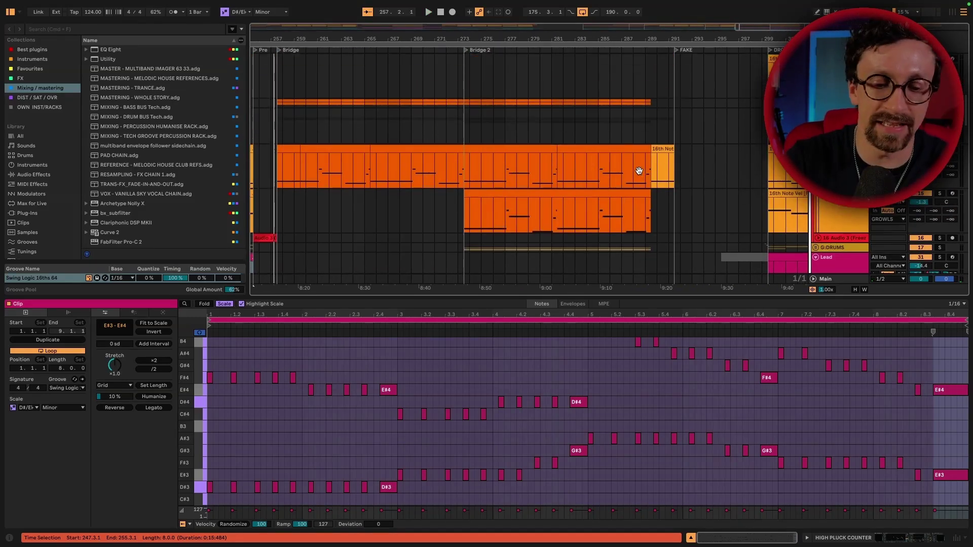
{"action": "key", "text": "super+alt+l"}
{"action": "left_click_drag", "start_coordinate": [673, 39], "coordinate": [529, 39]}
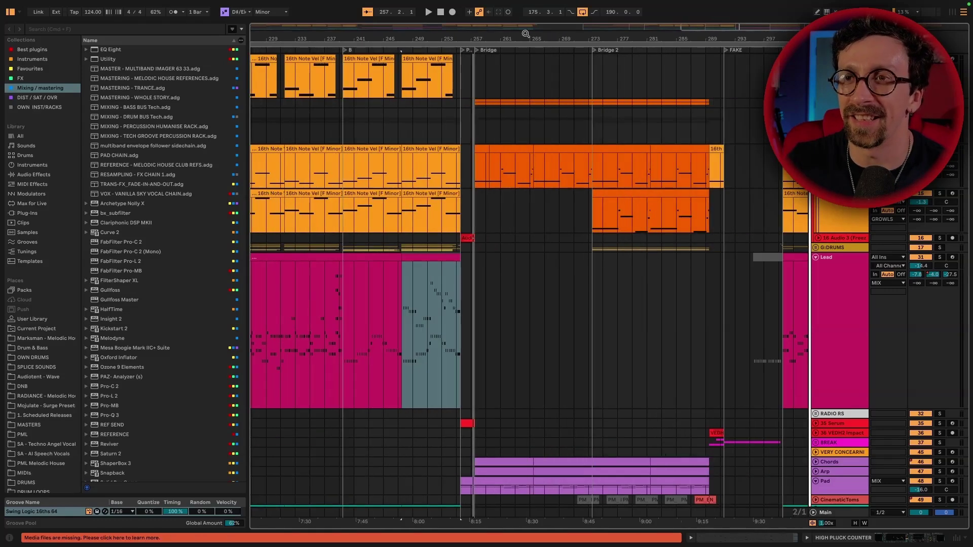
{"action": "scroll", "coordinate": [543, 210], "scroll_direction": "down", "scroll_amount": 10}
{"action": "scroll", "coordinate": [543, 211], "scroll_direction": "up", "scroll_amount": 5}
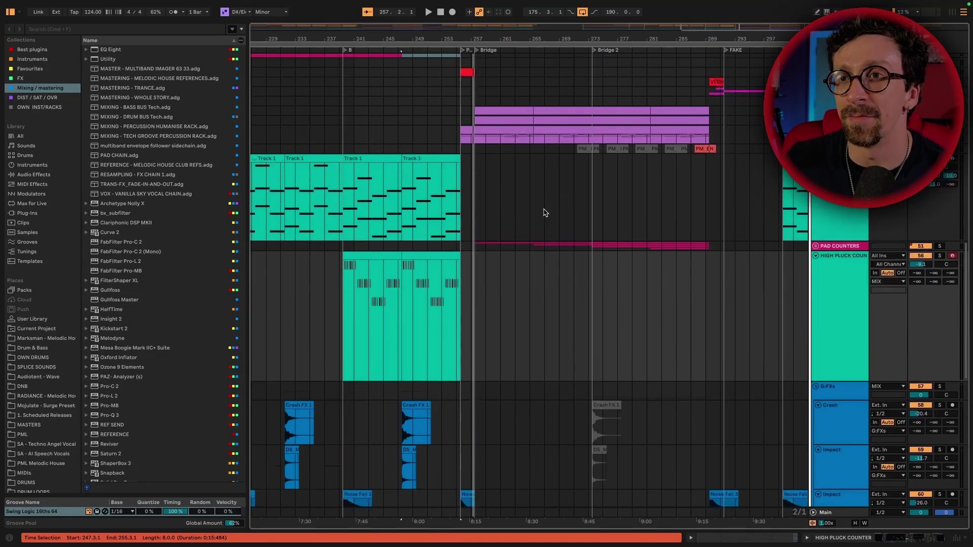
Collapse the G:FXs group and briefly expand the PAD COUNTERS group to inspect its Diva clips in the Bridge
{"action": "left_click", "coordinate": [817, 404]}
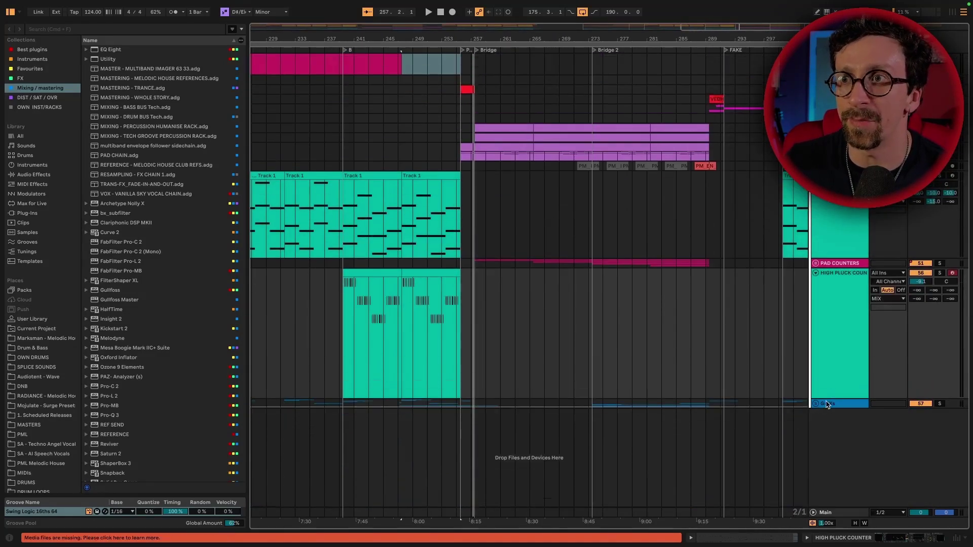
{"action": "left_click", "coordinate": [815, 263]}
{"action": "scroll", "coordinate": [735, 273], "scroll_direction": "down", "scroll_amount": 2}
{"action": "scroll", "coordinate": [710, 276], "scroll_direction": "up", "scroll_amount": 2}
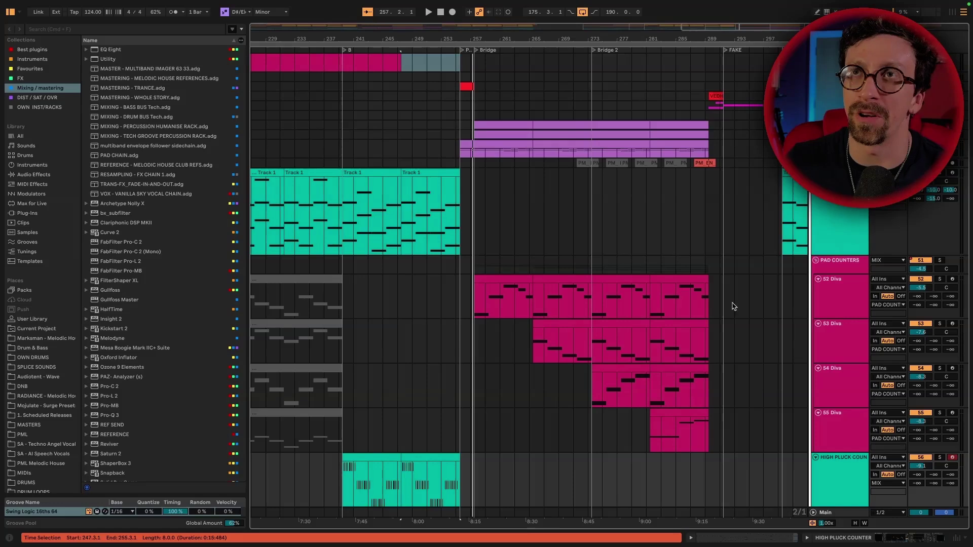
{"action": "left_click", "coordinate": [816, 261]}
Open the Chords clip at 257.3.1 in the Bridge and examine its full range of notes
{"action": "scroll", "coordinate": [819, 255], "scroll_direction": "up", "scroll_amount": 3}
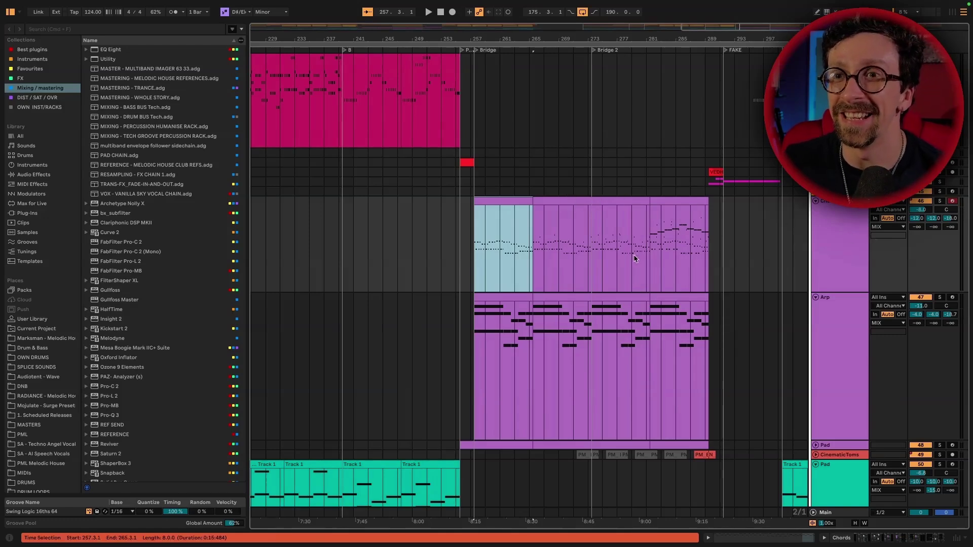
{"action": "scroll", "coordinate": [557, 254], "scroll_direction": "up", "scroll_amount": 2}
{"action": "scroll", "coordinate": [558, 254], "scroll_direction": "left", "scroll_amount": 2}
{"action": "double_click", "coordinate": [548, 261]}
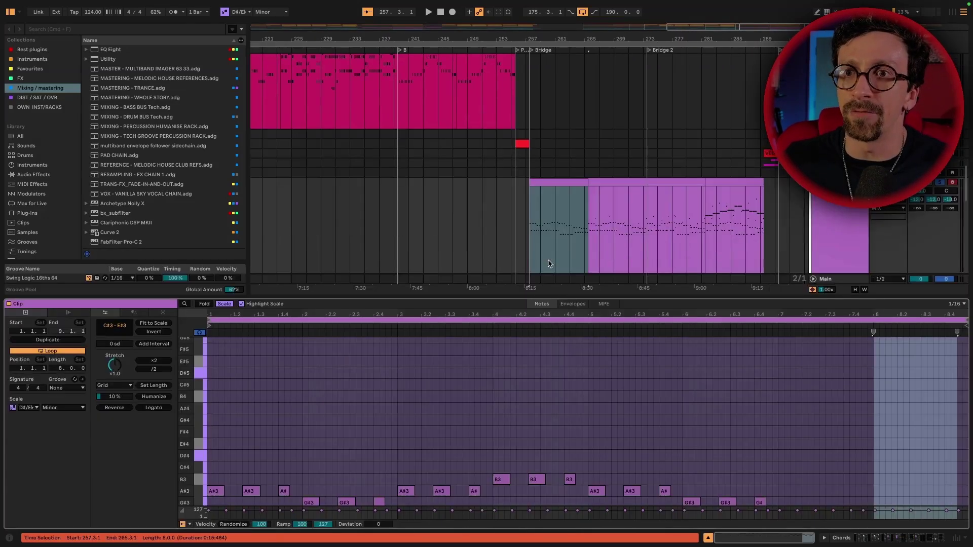
{"action": "scroll", "coordinate": [522, 404], "scroll_direction": "down", "scroll_amount": 3}
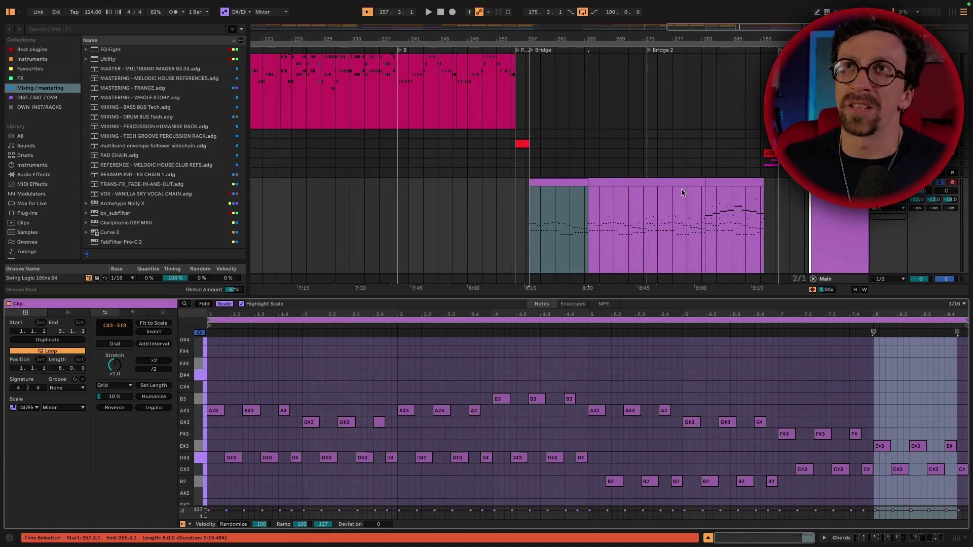
Compare the notes of the Chords clips at 265.3.1 and 281.3.1
{"action": "left_click", "coordinate": [612, 183]}
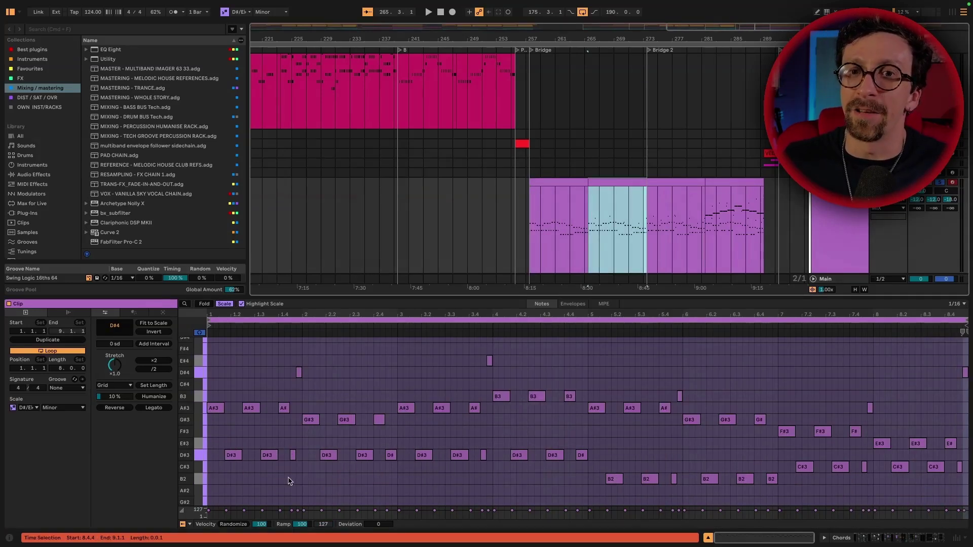
{"action": "scroll", "coordinate": [304, 385], "scroll_direction": "up", "scroll_amount": 1}
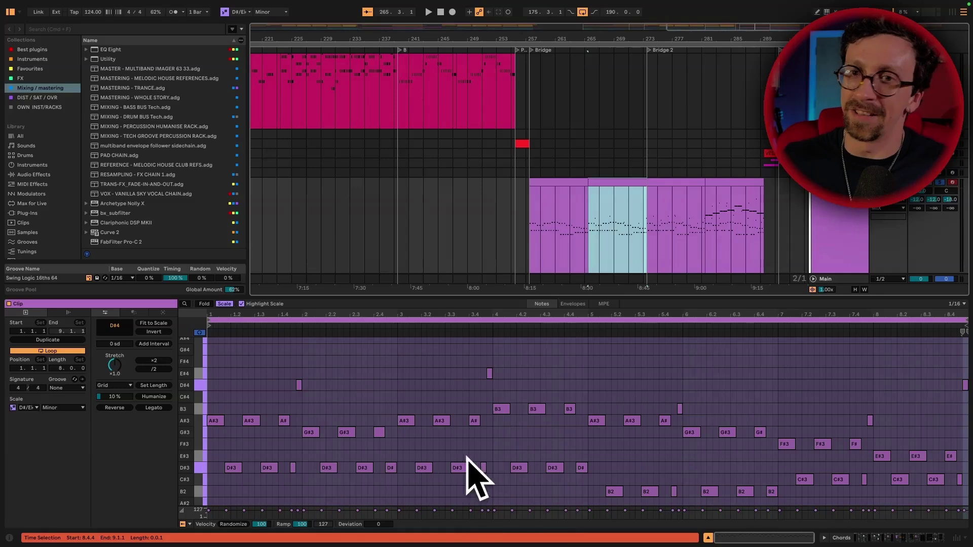
{"action": "left_click", "coordinate": [733, 183]}
{"action": "scroll", "coordinate": [527, 425], "scroll_direction": "up", "scroll_amount": 4}
{"action": "scroll", "coordinate": [528, 425], "scroll_direction": "up", "scroll_amount": 4}
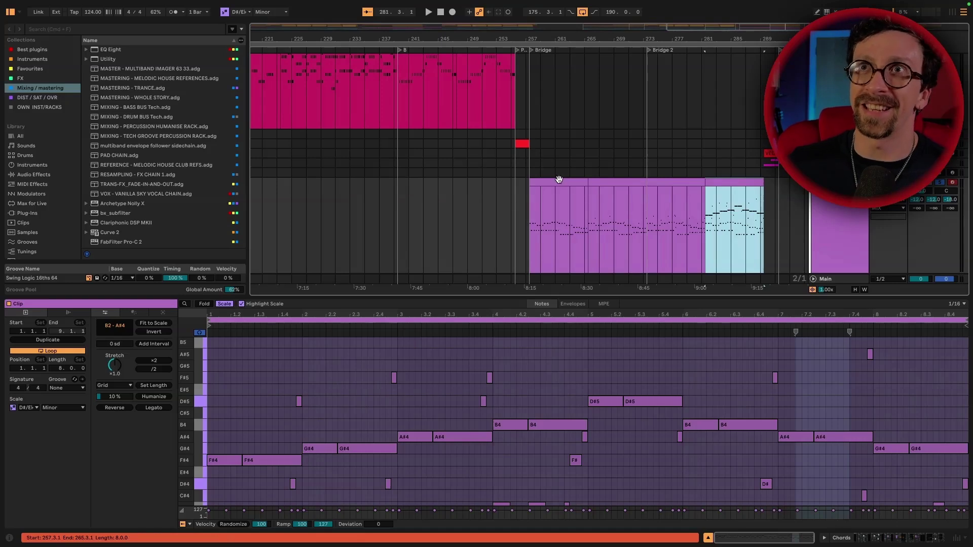
Play the Bridge from the Chords clip at 257.3.1 while reviewing the Arp and pad tracks
{"action": "scroll", "coordinate": [560, 180], "scroll_direction": "down", "scroll_amount": 5}
{"action": "scroll", "coordinate": [674, 152], "scroll_direction": "up", "scroll_amount": 5}
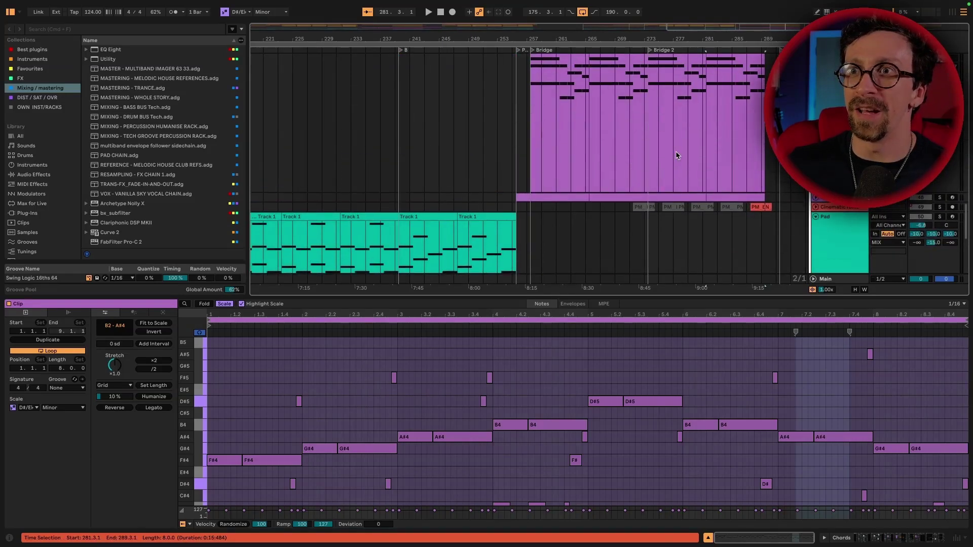
{"action": "left_click", "coordinate": [602, 174]}
{"action": "key", "text": "space"}
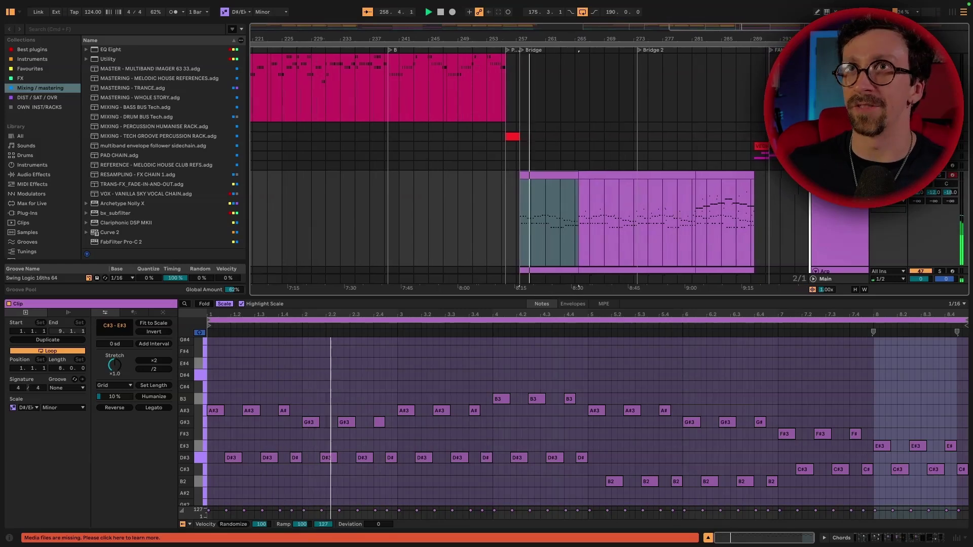
{"action": "scroll", "coordinate": [616, 110], "scroll_direction": "down", "scroll_amount": 3}
{"action": "scroll", "coordinate": [616, 110], "scroll_direction": "down", "scroll_amount": 5}
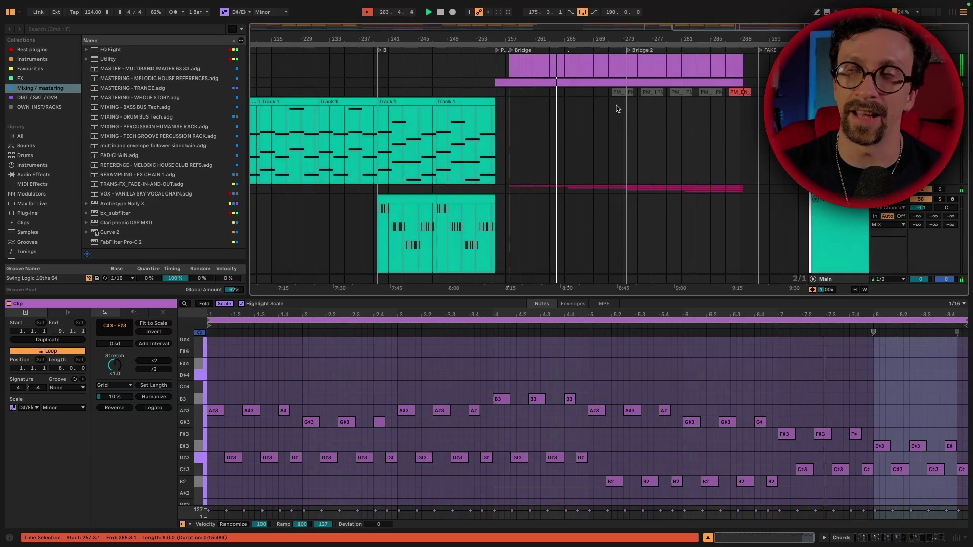
{"action": "scroll", "coordinate": [609, 108], "scroll_direction": "down", "scroll_amount": 10}
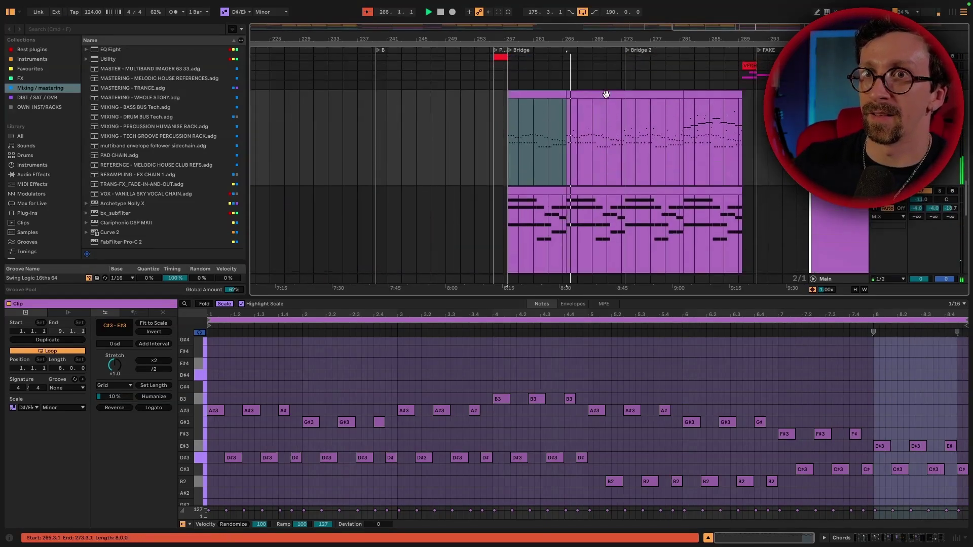
Follow the playback in the Chords clips at 265.3.1 and 273.3.1 and check the accompanying Arp and pad tracks
{"action": "left_click", "coordinate": [606, 121]}
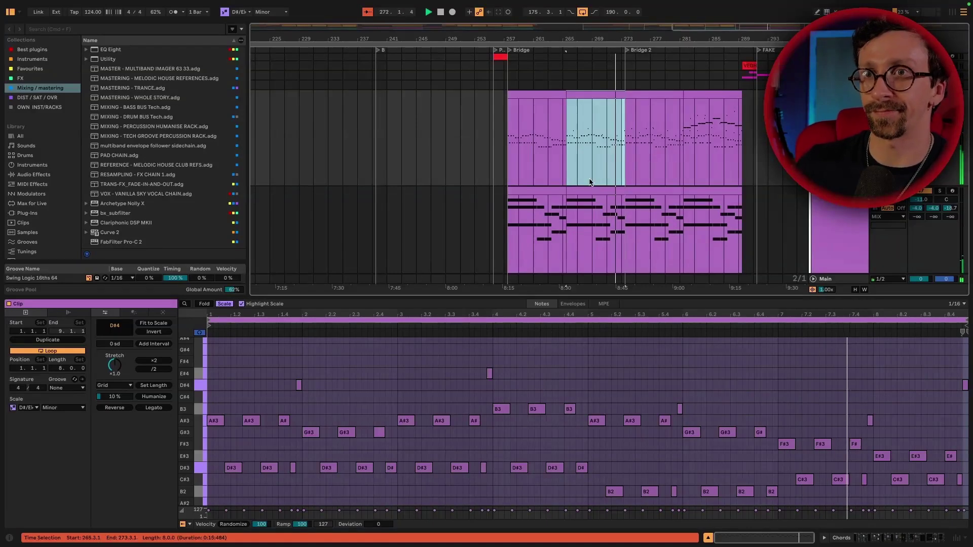
{"action": "left_click", "coordinate": [653, 103]}
{"action": "scroll", "coordinate": [652, 152], "scroll_direction": "down", "scroll_amount": 5}
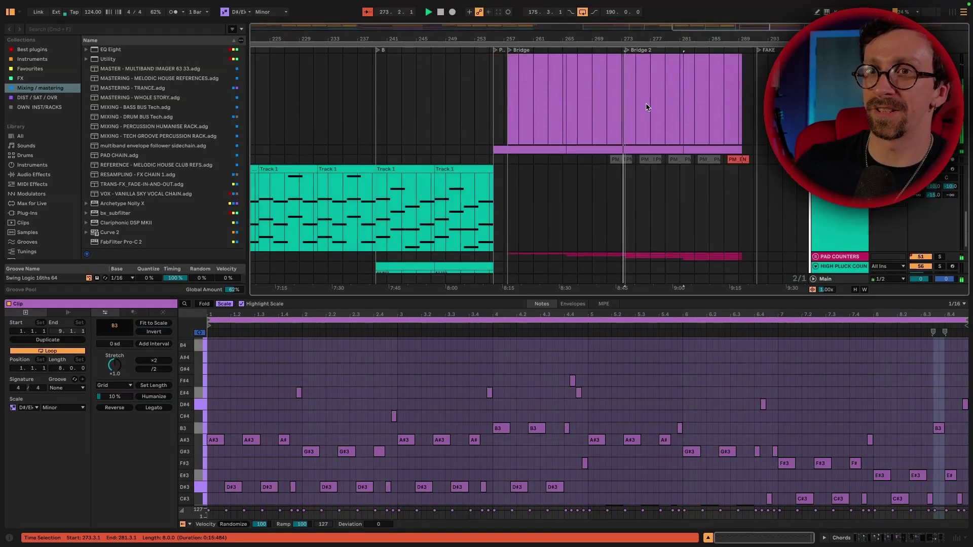
{"action": "scroll", "coordinate": [652, 152], "scroll_direction": "up", "scroll_amount": 5}
{"action": "scroll", "coordinate": [652, 152], "scroll_direction": "up", "scroll_amount": 4}
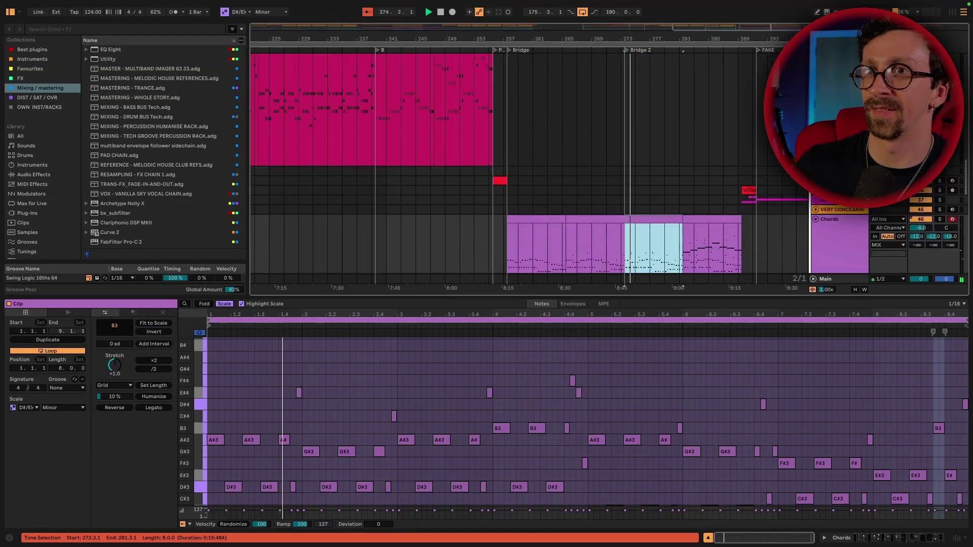
{"action": "scroll", "coordinate": [652, 152], "scroll_direction": "down", "scroll_amount": 8}
{"action": "scroll", "coordinate": [652, 152], "scroll_direction": "up", "scroll_amount": 4}
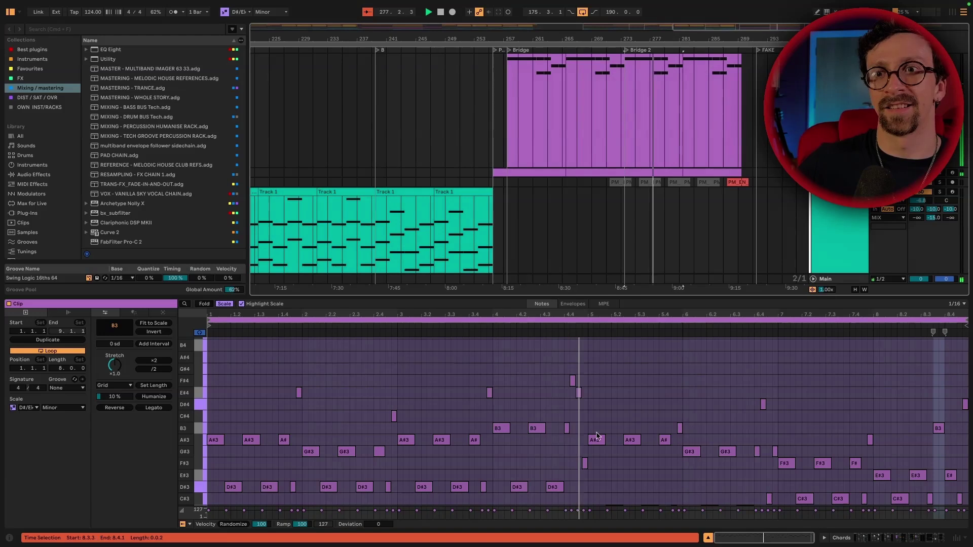
Return to the Chords track and open the clip at 281.3.1 to follow its higher notes during playback
{"action": "scroll", "coordinate": [664, 146], "scroll_direction": "up", "scroll_amount": 4}
{"action": "scroll", "coordinate": [666, 147], "scroll_direction": "up", "scroll_amount": 3}
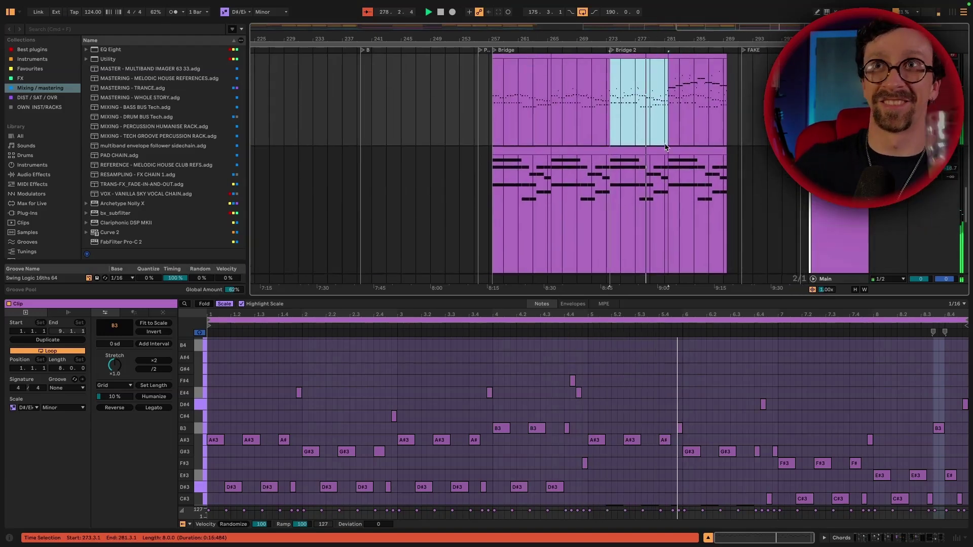
{"action": "scroll", "coordinate": [671, 176], "scroll_direction": "up", "scroll_amount": 1}
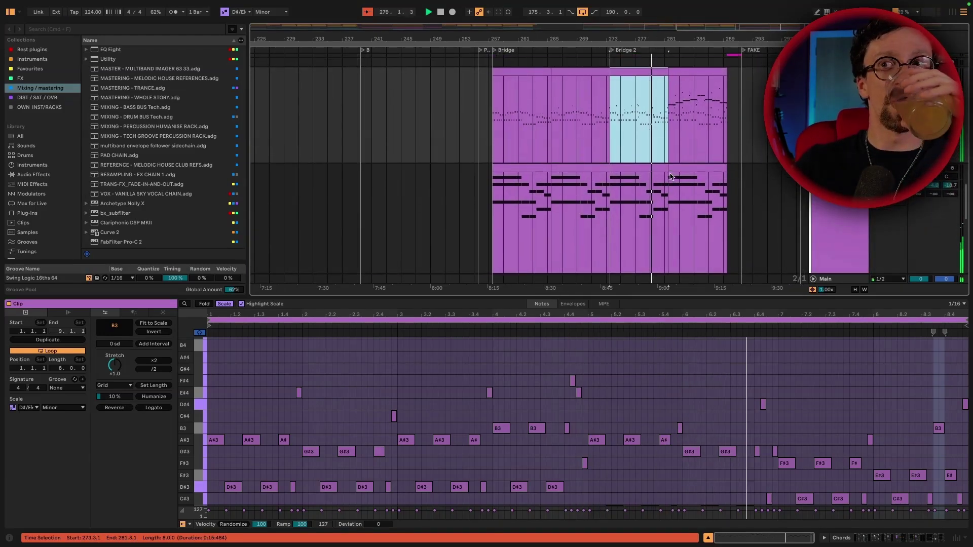
{"action": "left_click", "coordinate": [707, 73]}
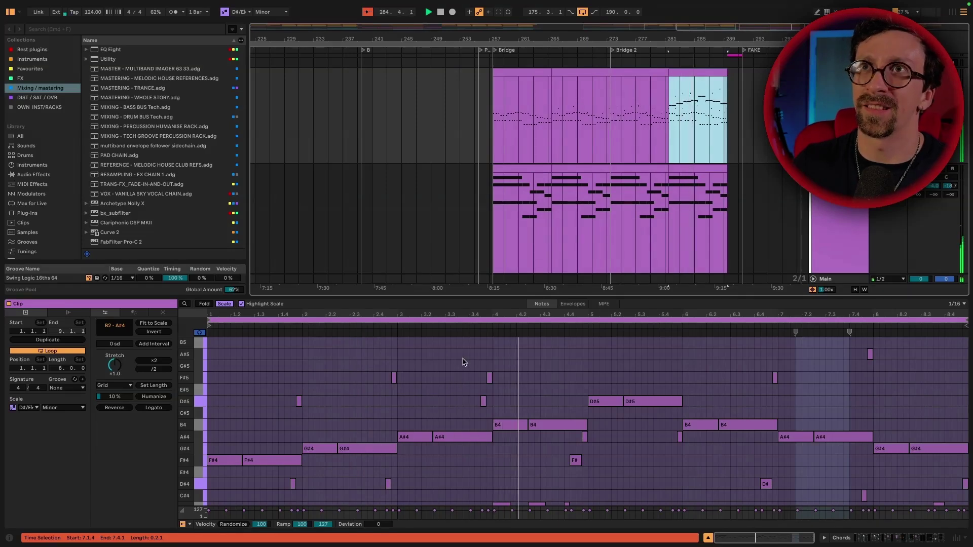
{"action": "left_click", "coordinate": [670, 103]}
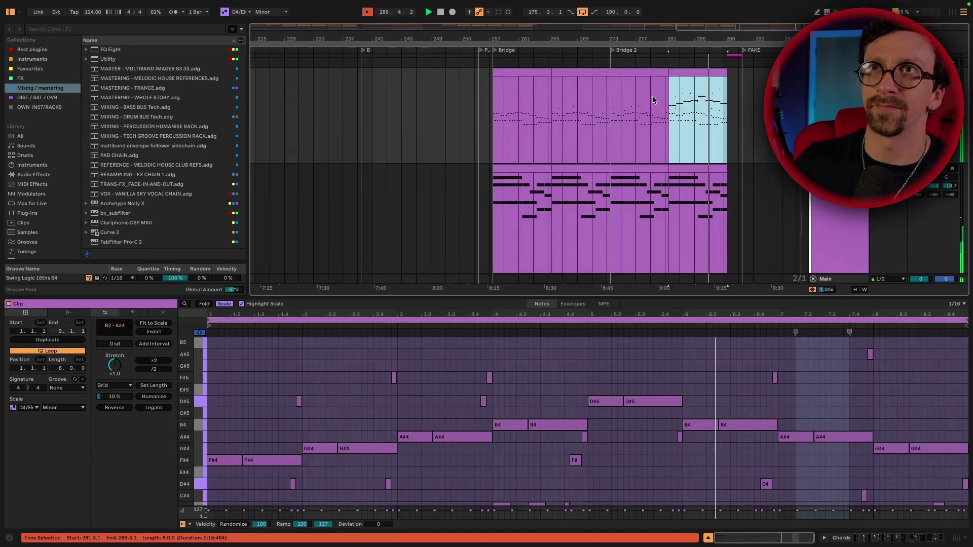
Examine which tracks play alongside the Chords clips across the Bridge, Bridge 2 and FAKE sections
{"action": "scroll", "coordinate": [702, 126], "scroll_direction": "right", "scroll_amount": 5}
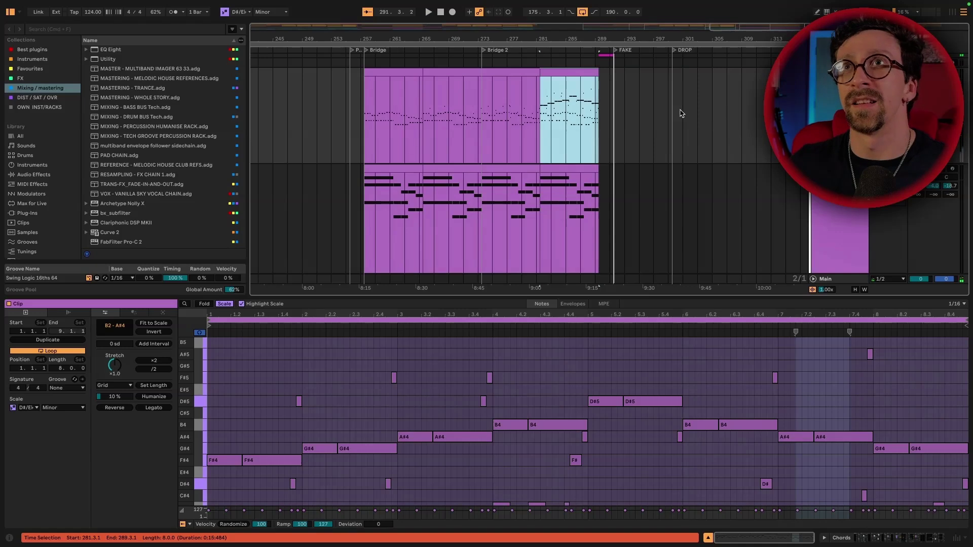
{"action": "scroll", "coordinate": [484, 219], "scroll_direction": "down", "scroll_amount": 5}
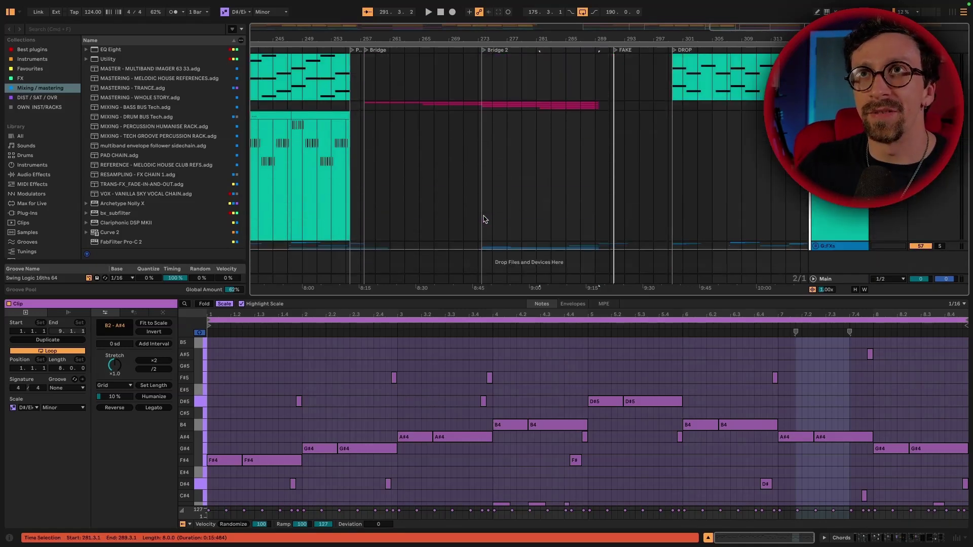
{"action": "scroll", "coordinate": [484, 219], "scroll_direction": "up", "scroll_amount": 5}
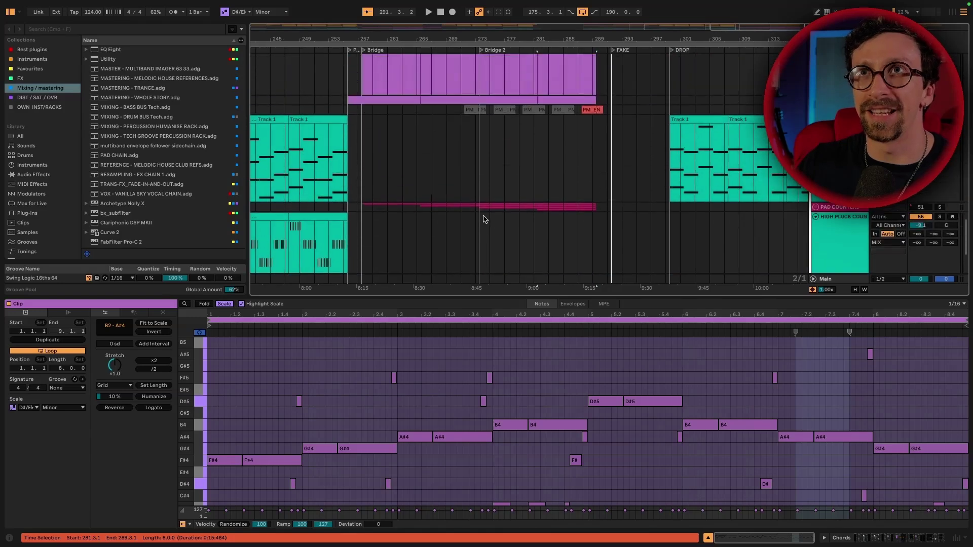
{"action": "scroll", "coordinate": [484, 219], "scroll_direction": "up", "scroll_amount": 3}
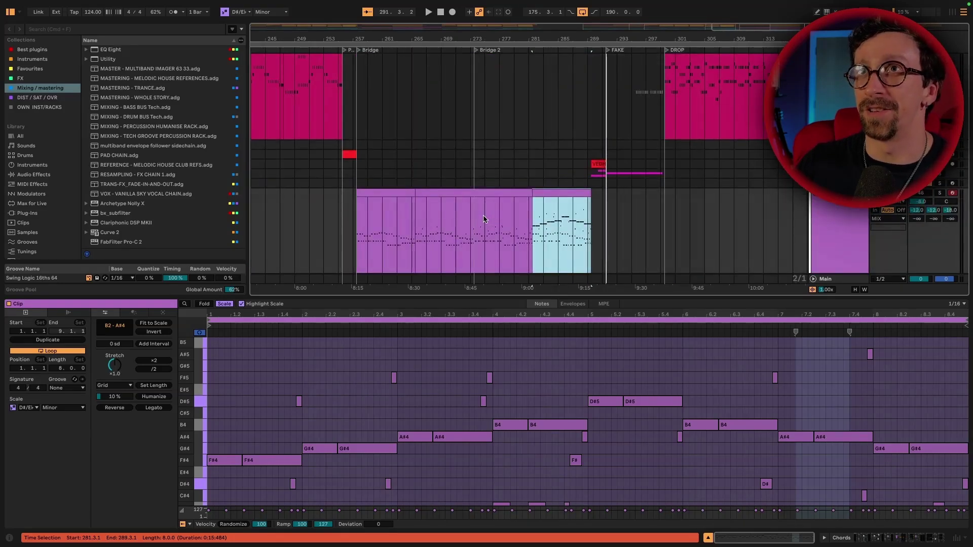
{"action": "scroll", "coordinate": [484, 219], "scroll_direction": "up", "scroll_amount": 5}
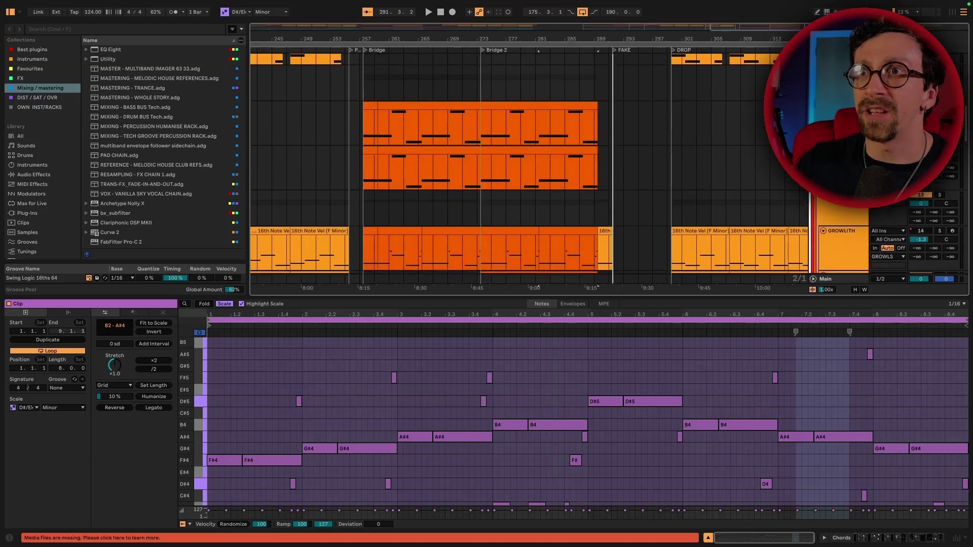
{"action": "scroll", "coordinate": [484, 162], "scroll_direction": "down", "scroll_amount": 4}
{"action": "scroll", "coordinate": [578, 85], "scroll_direction": "down", "scroll_amount": 4}
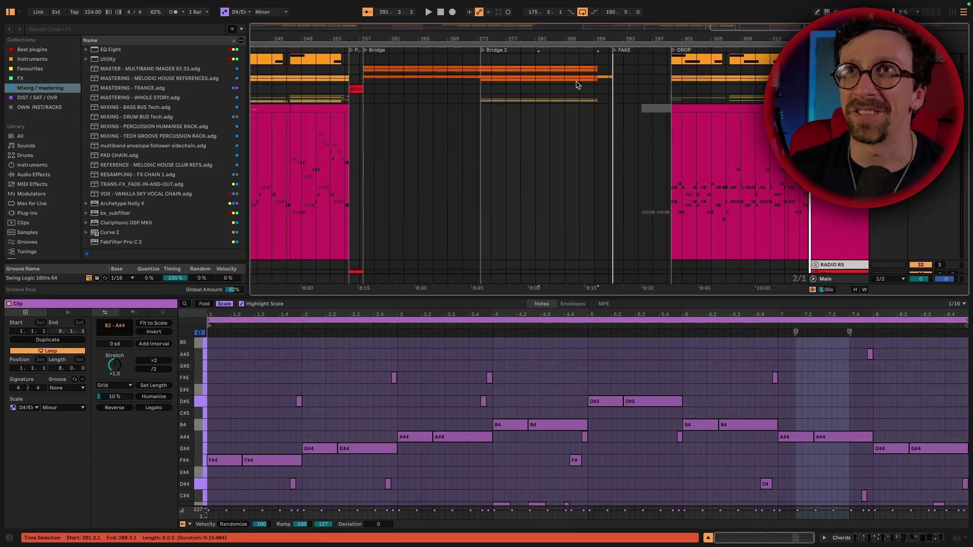
Check the automation curves on the Chords track across the Bridge and Bridge 2 sections
{"action": "scroll", "coordinate": [576, 83], "scroll_direction": "down", "scroll_amount": 10}
{"action": "scroll", "coordinate": [582, 129], "scroll_direction": "down", "scroll_amount": 10}
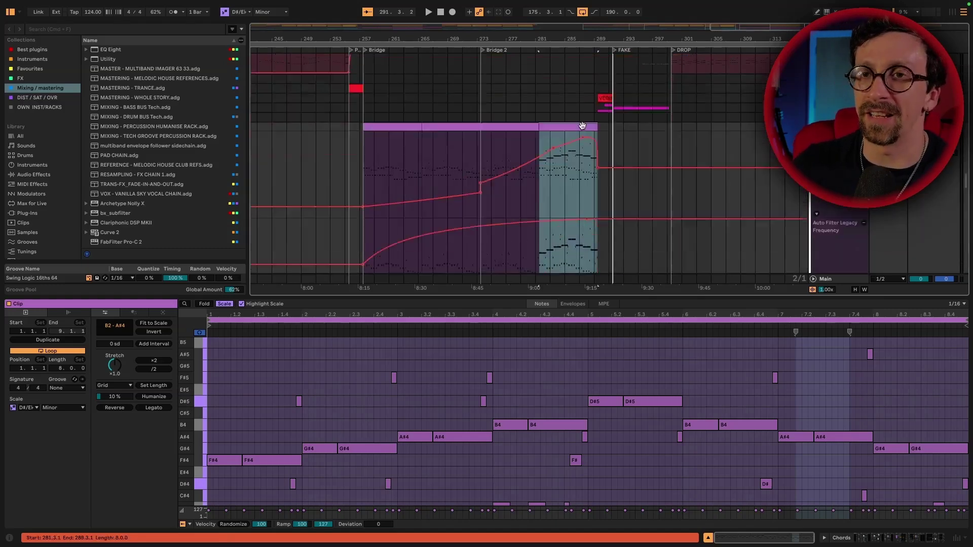
{"action": "scroll", "coordinate": [504, 196], "scroll_direction": "up", "scroll_amount": 5}
{"action": "scroll", "coordinate": [505, 196], "scroll_direction": "down", "scroll_amount": 10}
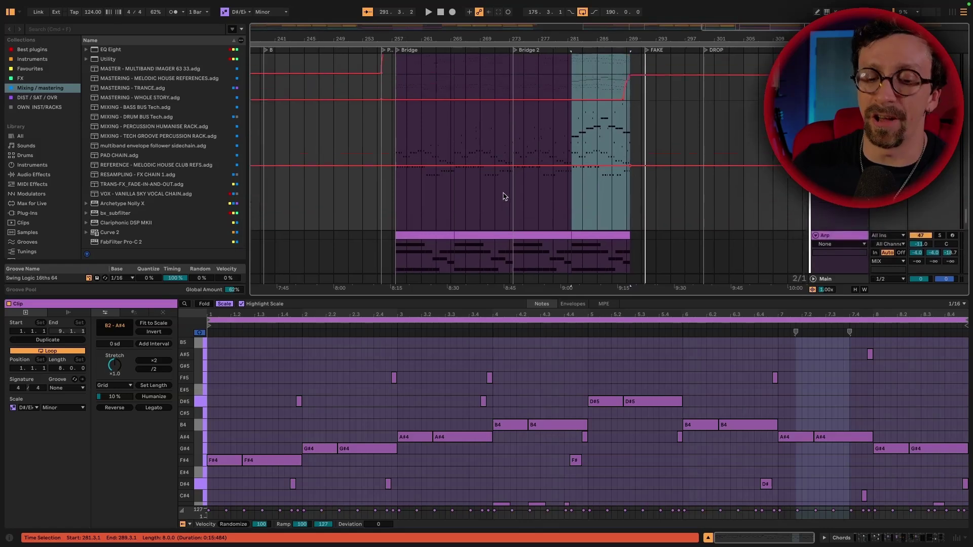
{"action": "scroll", "coordinate": [505, 194], "scroll_direction": "down", "scroll_amount": 5}
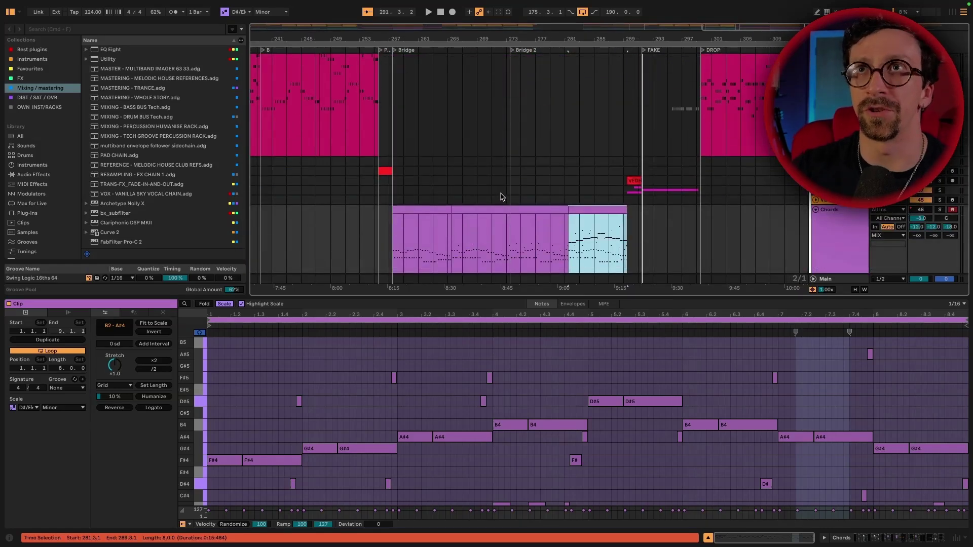
Select the Chords clips in turn from 257.3.1 to 281.3.1 and examine the last clip's upper melody up close
{"action": "left_click", "coordinate": [430, 210]}
{"action": "left_click", "coordinate": [487, 211]}
{"action": "left_click", "coordinate": [551, 210]}
{"action": "left_click", "coordinate": [593, 209]}
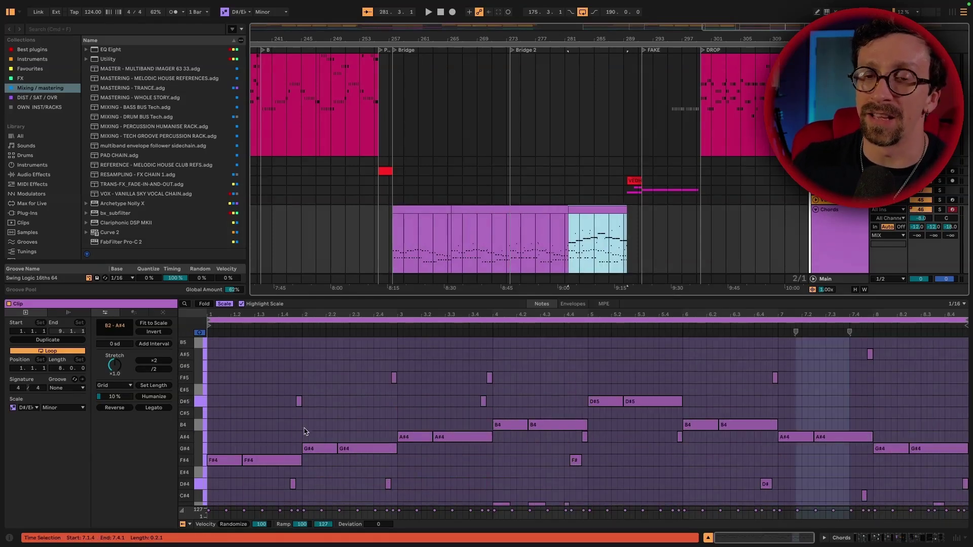
{"action": "scroll", "coordinate": [822, 200], "scroll_direction": "down", "scroll_amount": 3}
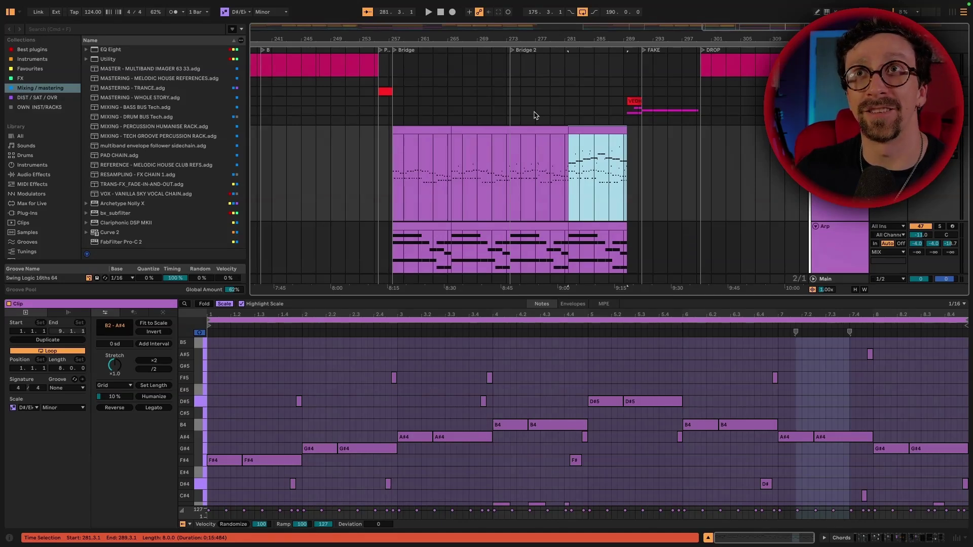
{"action": "key", "text": "plus"}
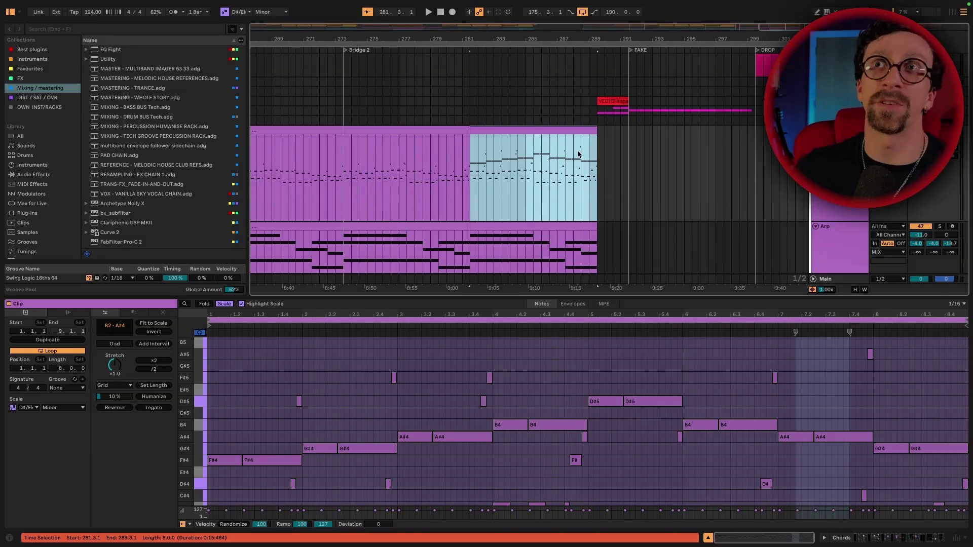
Start playback at 285.3.1, near the end of Bridge 2, to hear the transition into the FAKE section
{"action": "left_click", "coordinate": [581, 77]}
{"action": "scroll", "coordinate": [583, 77], "scroll_direction": "right", "scroll_amount": 3}
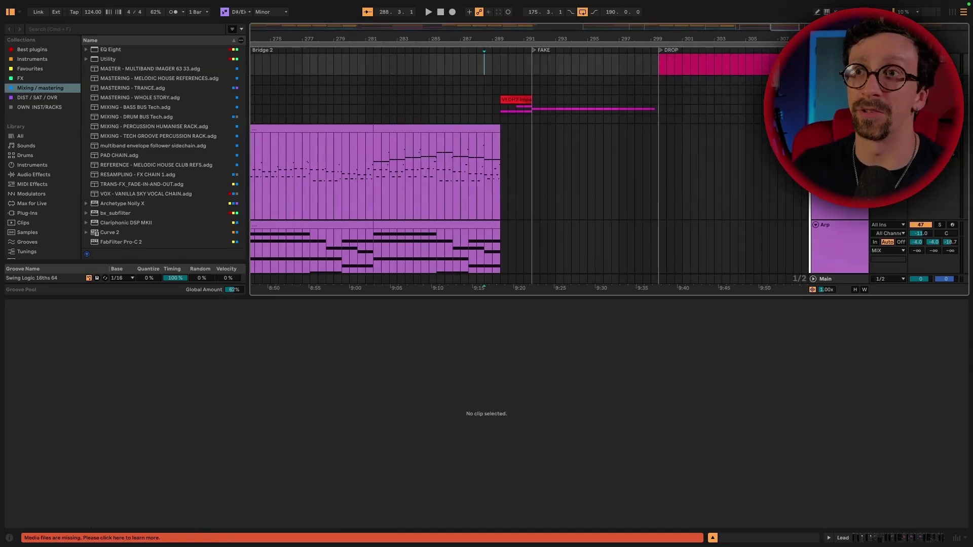
{"action": "scroll", "coordinate": [381, 191], "scroll_direction": "down", "scroll_amount": 5}
{"action": "left_click", "coordinate": [437, 162]}
{"action": "key", "text": "space"}
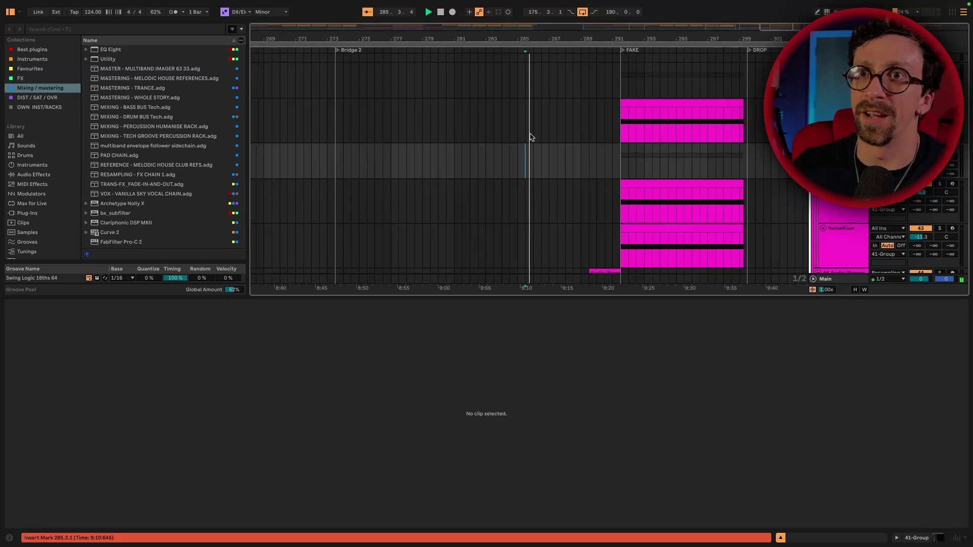
Follow the playback into the FAKE section while reviewing the build tracks' clips up to the DROP
{"action": "scroll", "coordinate": [543, 135], "scroll_direction": "down", "scroll_amount": 4}
{"action": "scroll", "coordinate": [543, 137], "scroll_direction": "right", "scroll_amount": 3}
{"action": "scroll", "coordinate": [543, 136], "scroll_direction": "up", "scroll_amount": 4}
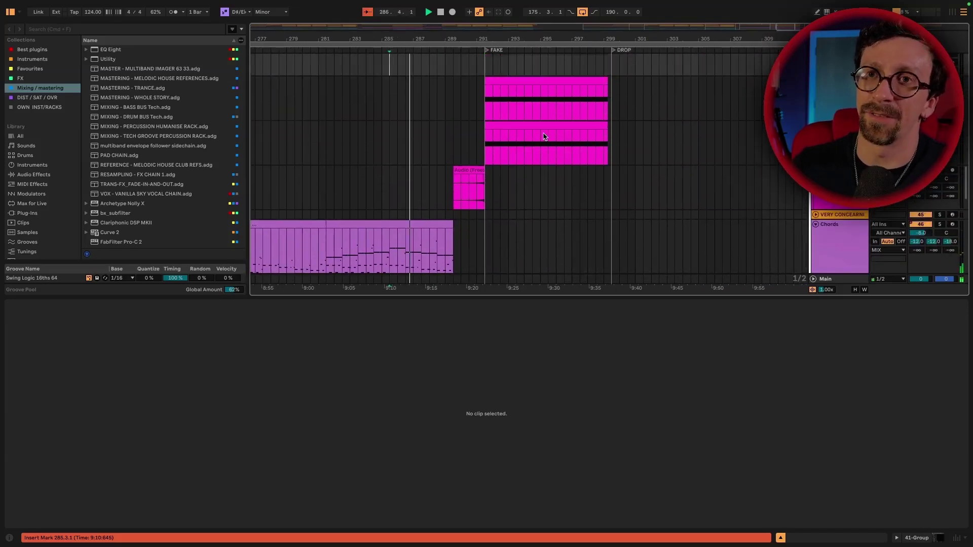
{"action": "scroll", "coordinate": [544, 137], "scroll_direction": "right", "scroll_amount": 3}
{"action": "scroll", "coordinate": [608, 125], "scroll_direction": "up", "scroll_amount": 3}
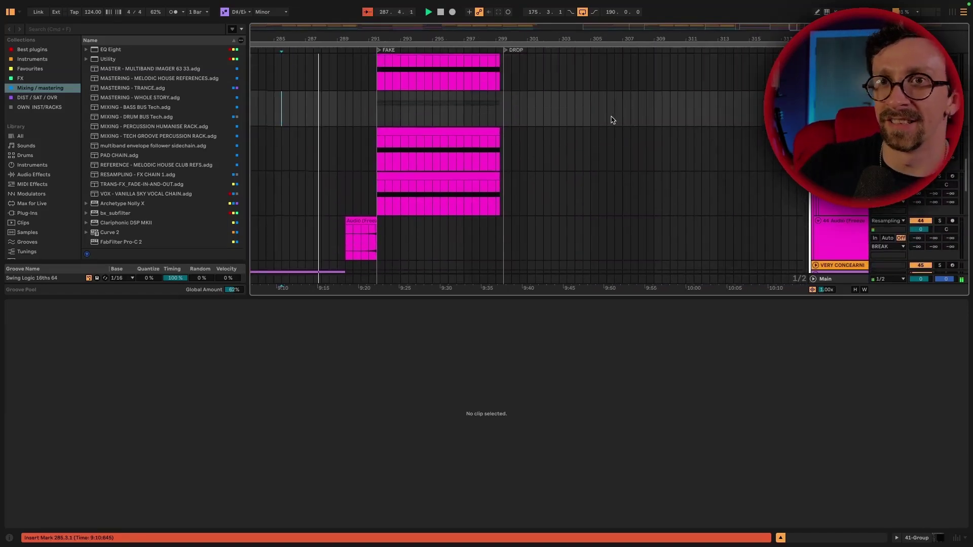
{"action": "scroll", "coordinate": [615, 120], "scroll_direction": "up", "scroll_amount": 3}
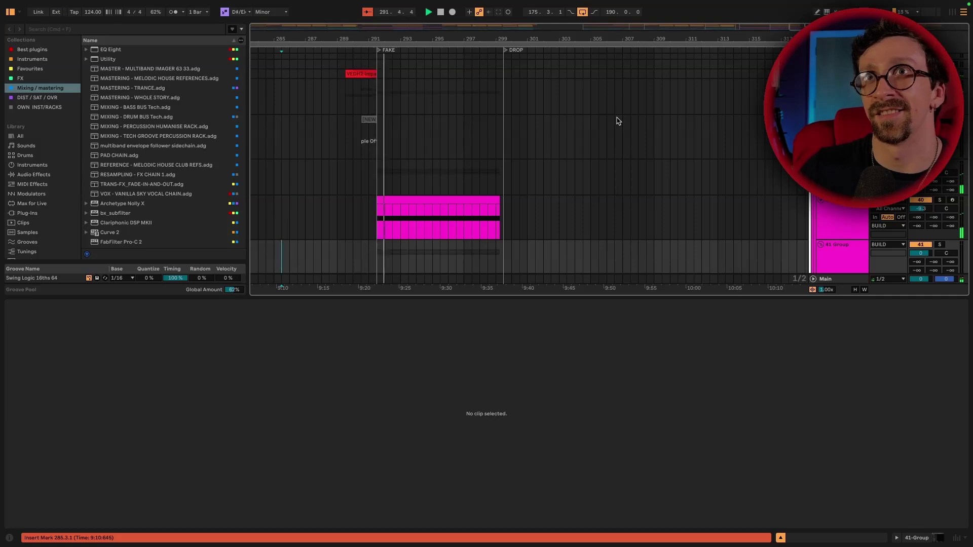
Check the build tracks' automation and the Lead track's notes around the change from FAKE to DROP
{"action": "scroll", "coordinate": [713, 127], "scroll_direction": "down", "scroll_amount": 3}
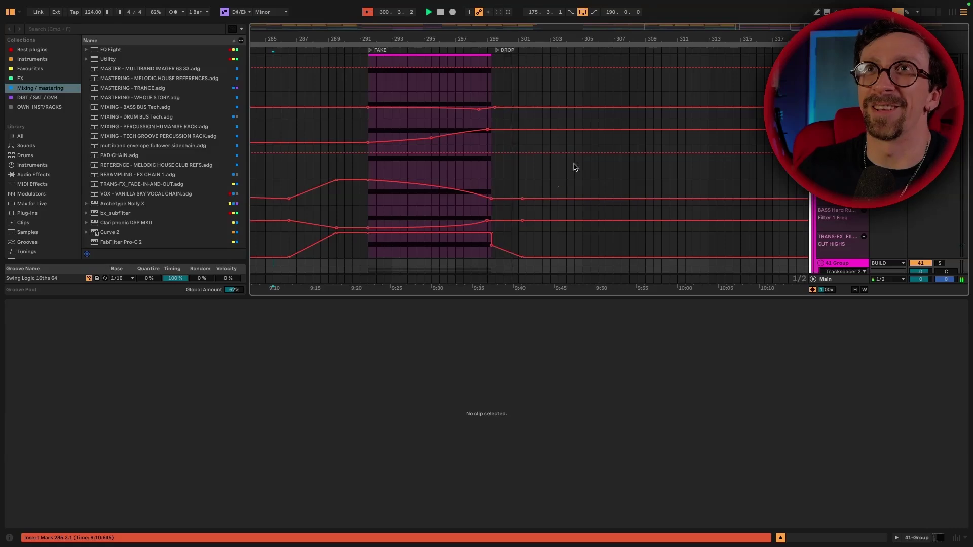
{"action": "scroll", "coordinate": [532, 187], "scroll_direction": "down", "scroll_amount": 5}
{"action": "scroll", "coordinate": [495, 207], "scroll_direction": "up", "scroll_amount": 3}
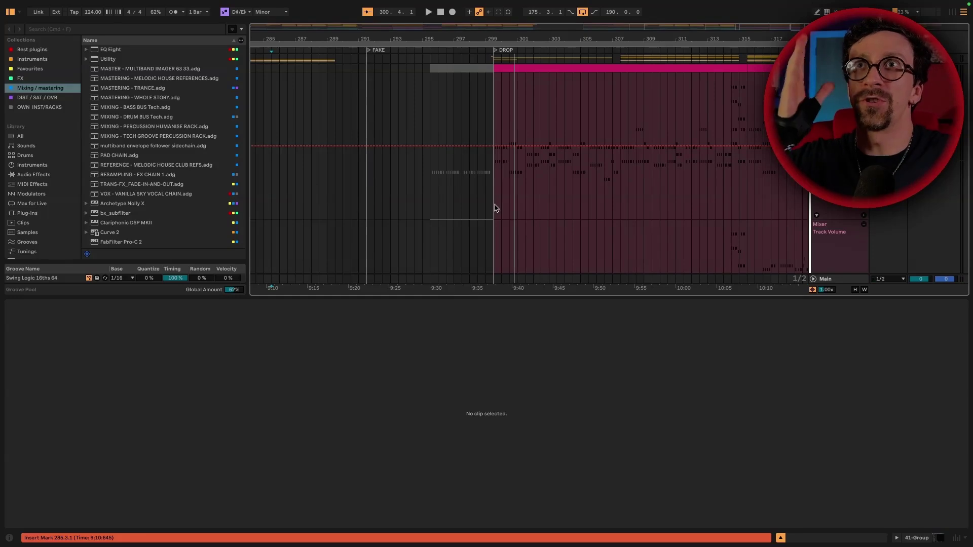
Open the Lead clip at the start of the DROP and hide the clip view to enlarge the arrangement
{"action": "double_click", "coordinate": [496, 208]}
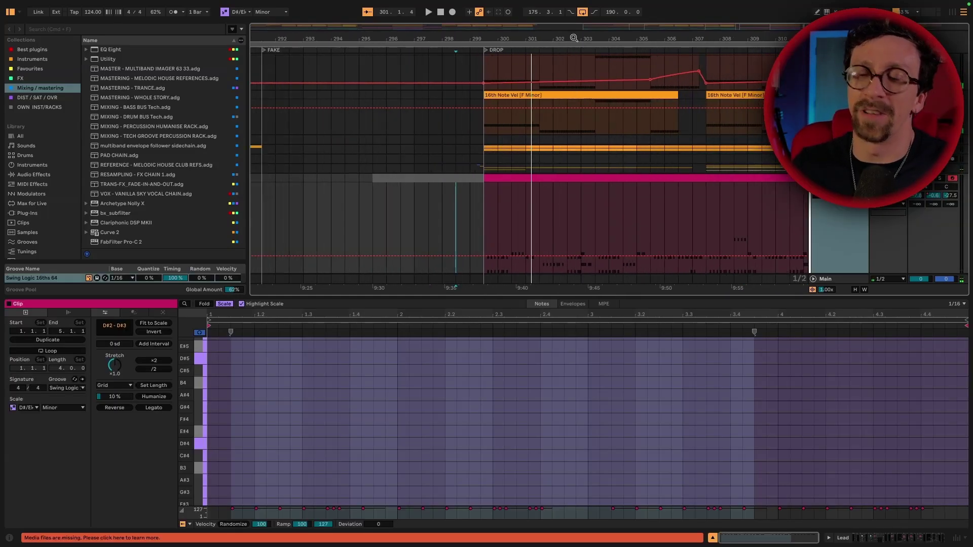
{"action": "key", "text": "super+alt+l"}
{"action": "left_click_drag", "start_coordinate": [576, 45], "coordinate": [576, 39]}
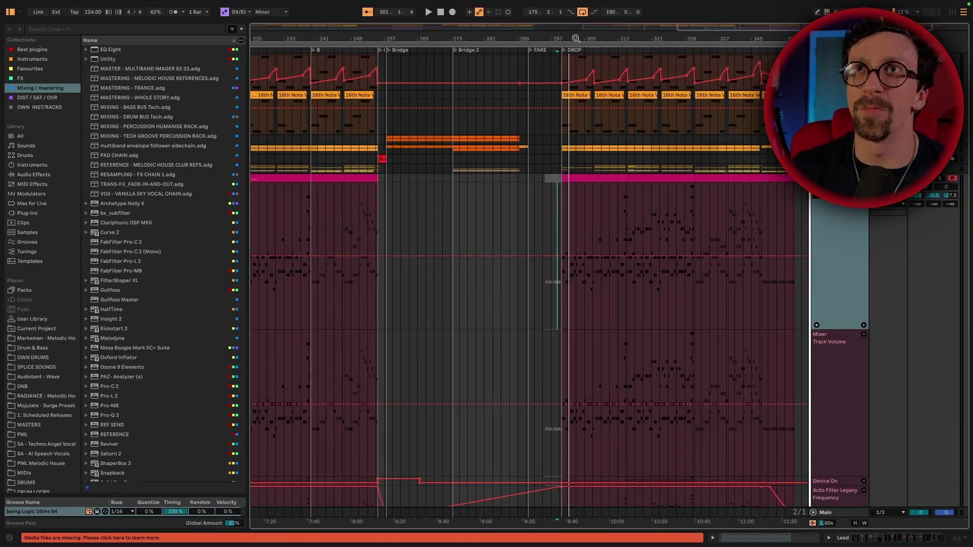